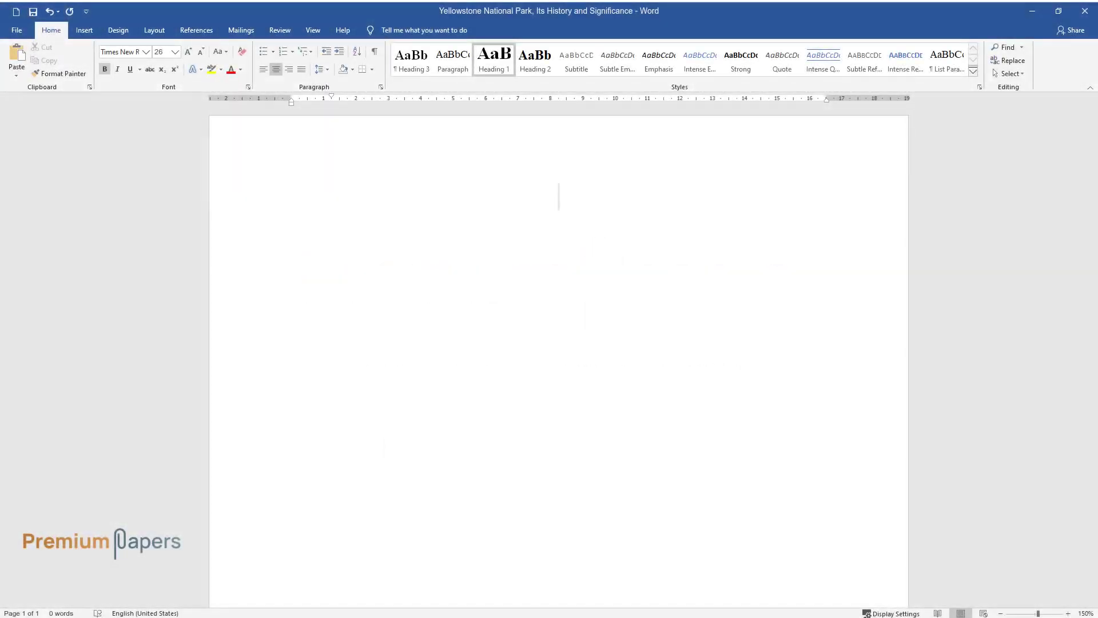
Step: Enter the title "Yellowstone National Park, Its History and Significance" and add the section heading "Background" below it
type("Yellowstone ")
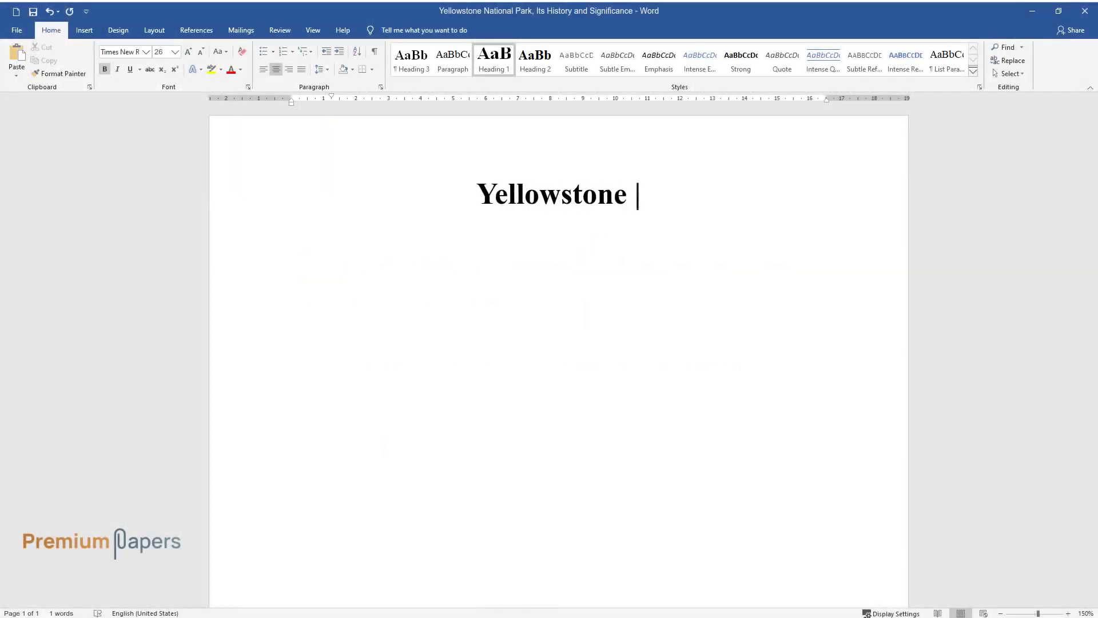
type("National Park, Its History ")
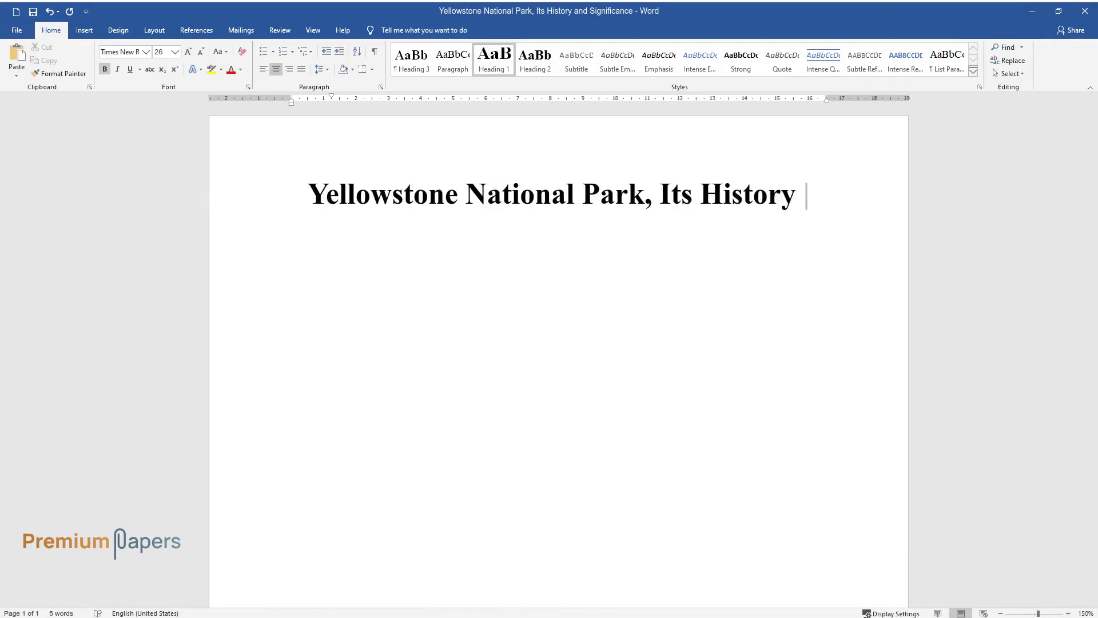
type("and Significance")
key("Return")
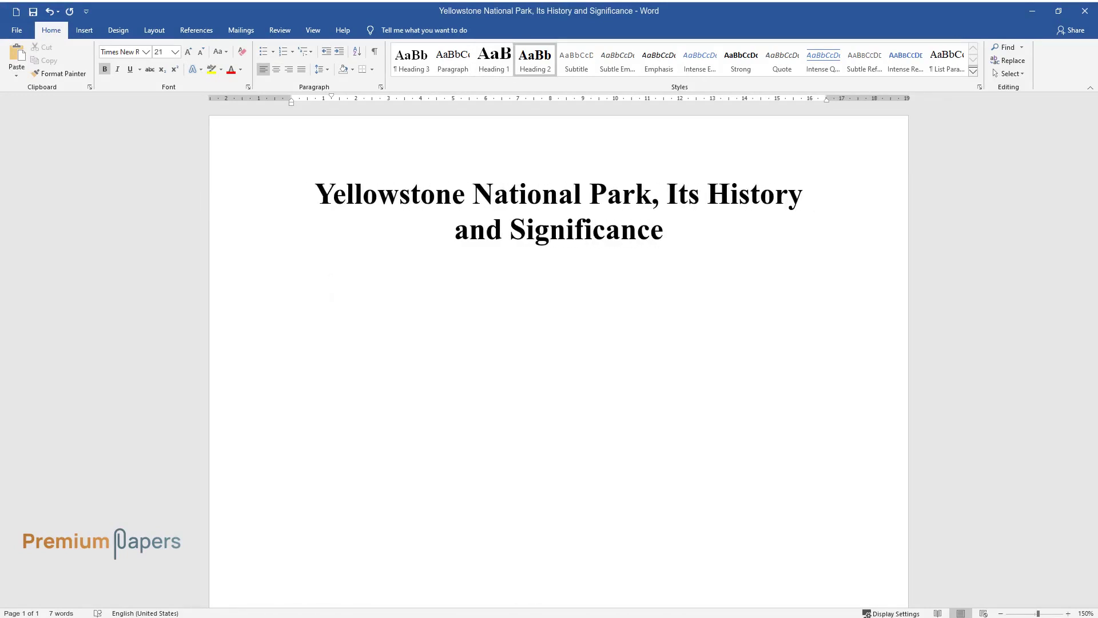
type("Background")
key("Return")
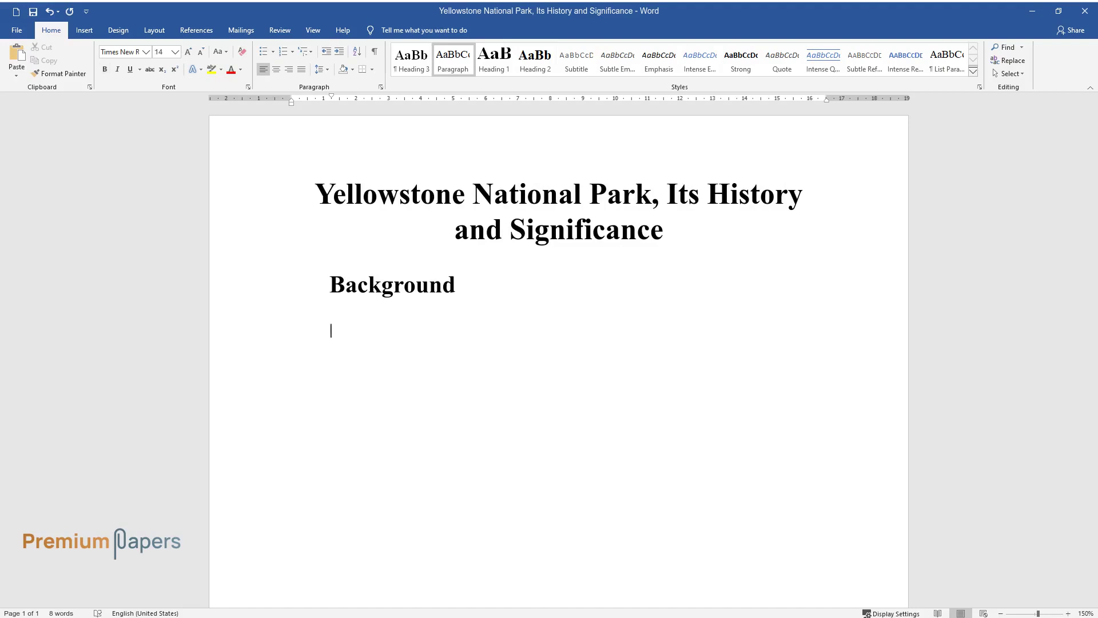
Step: Begin the Background paragraph: Yellowstone National Park is the oldest nature reserve in the world, established by the U.S. government in 1872 and protected ever since
type("Yellowstone National")
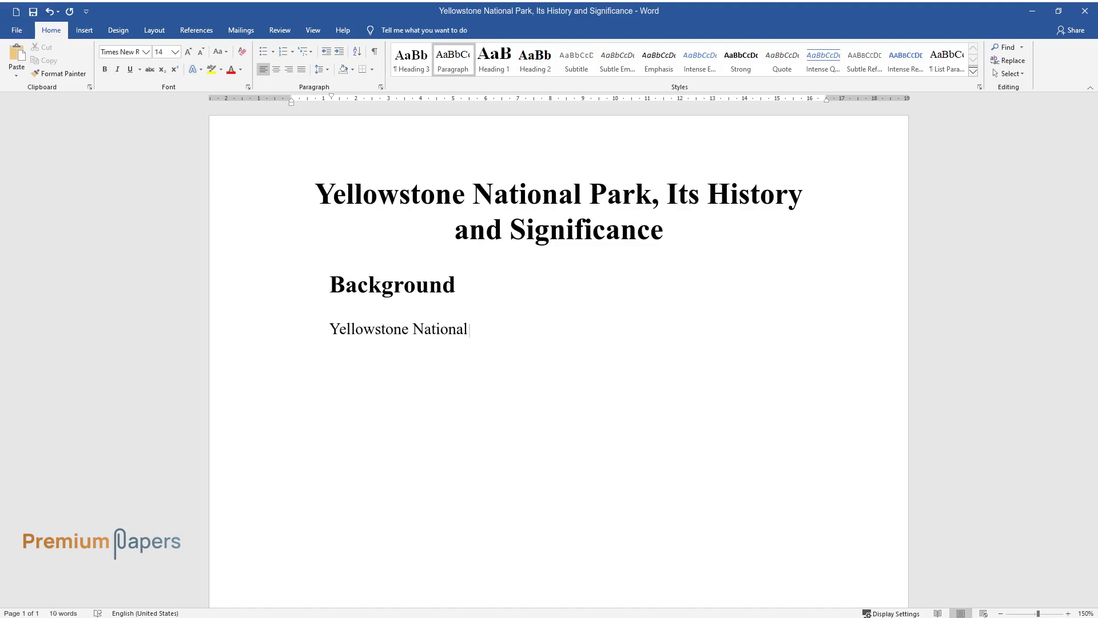
type(" Park is the oldest nature reserv")
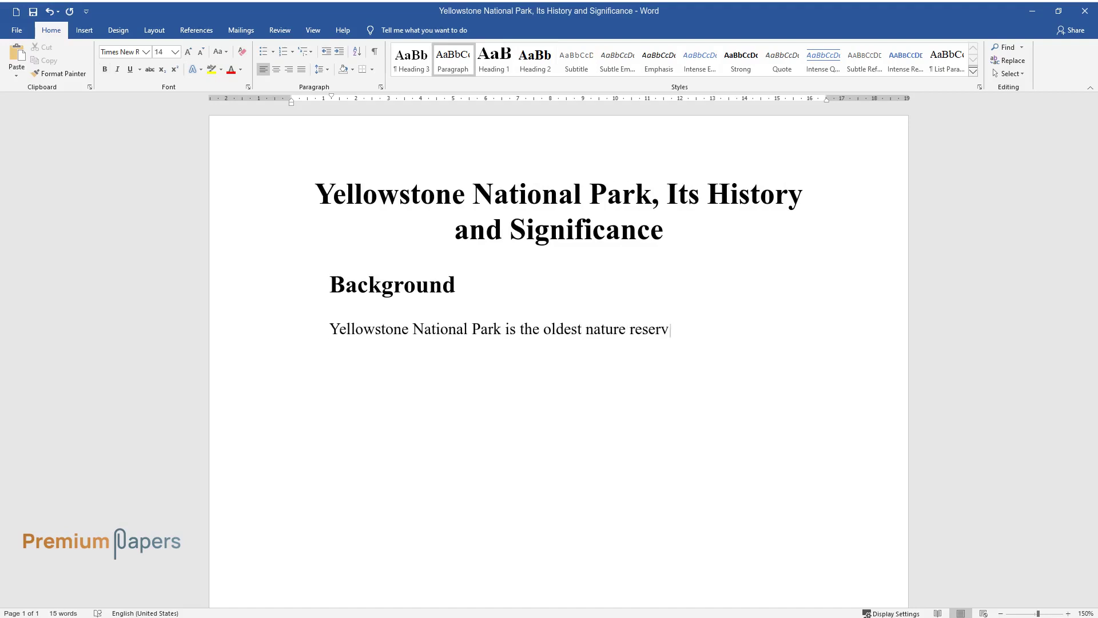
type("e in the world. It was establish")
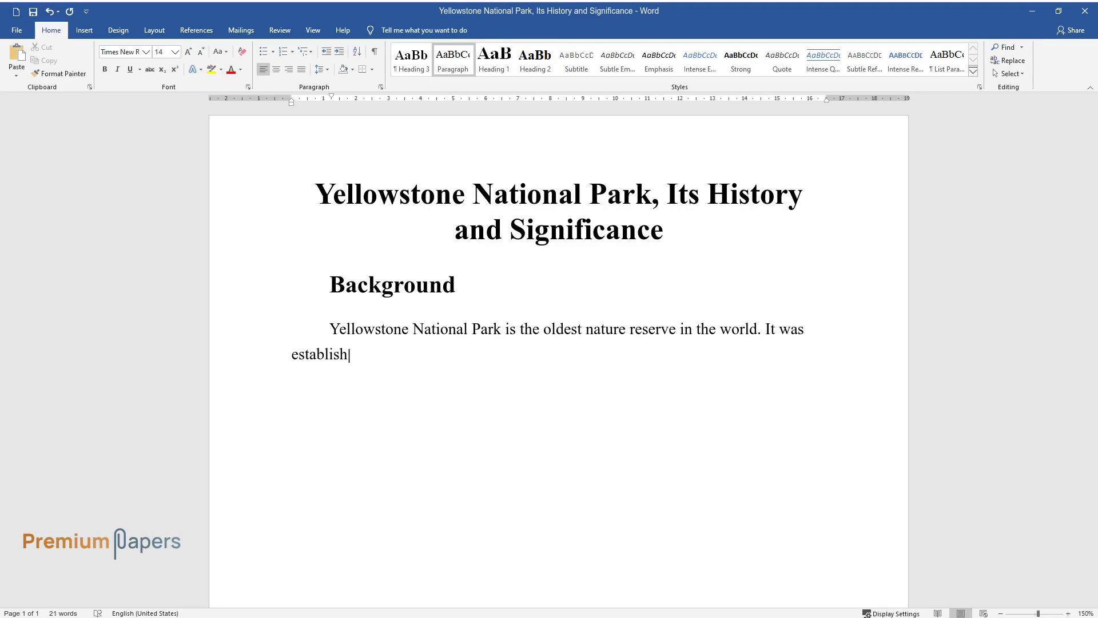
type("ed by the U.S. government in 187")
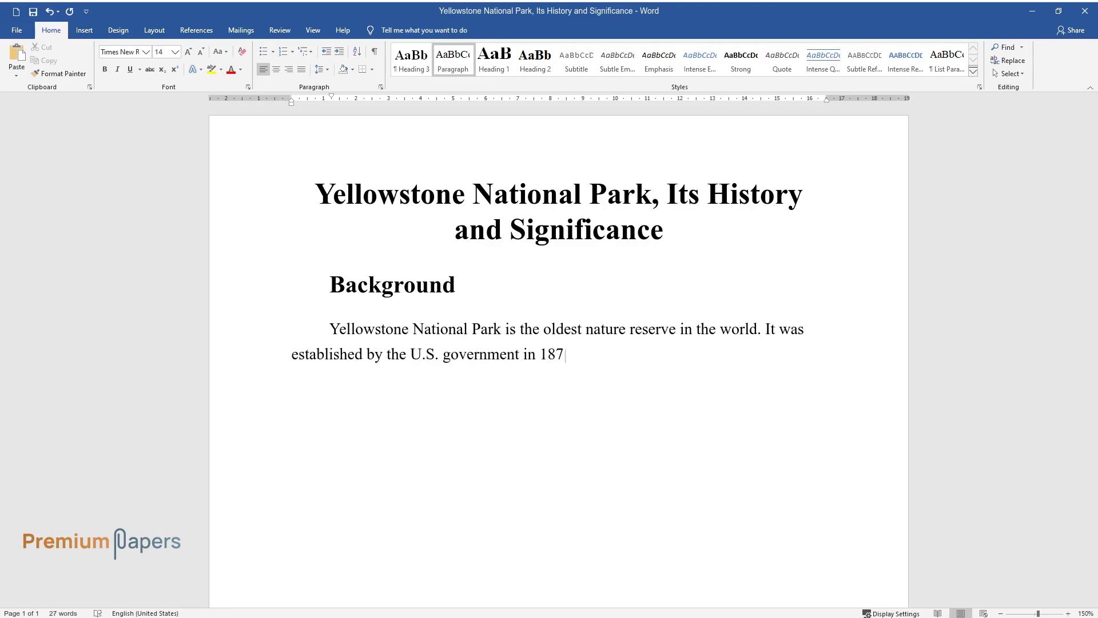
type("2 and has been protected ever si")
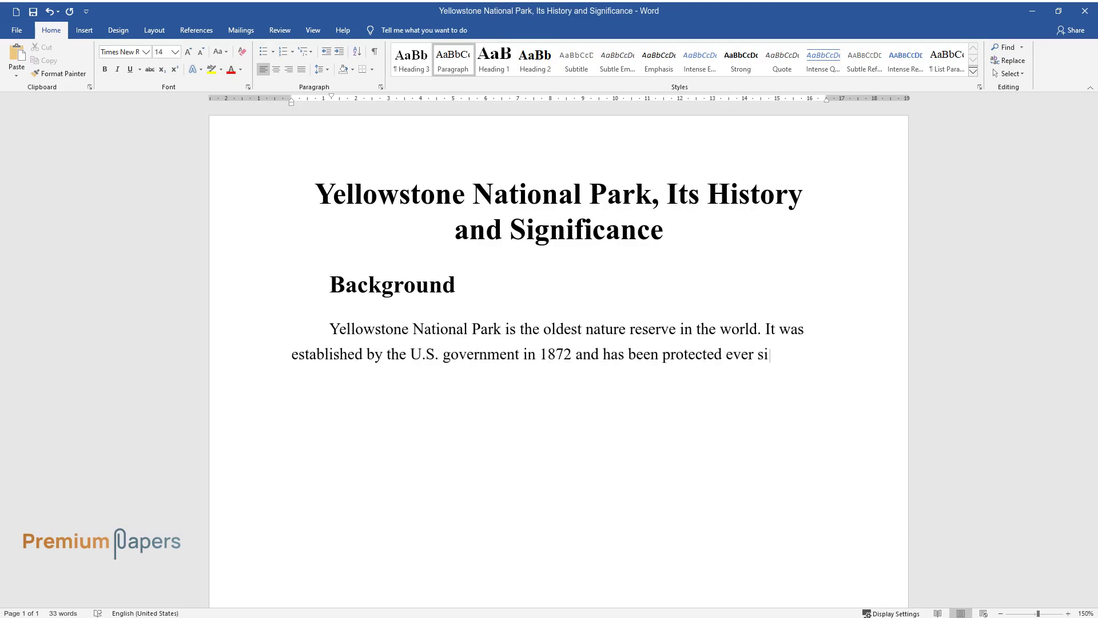
Step: Finish the Background paragraph: A beautiful place with lush vegetation and varied wildlife, Yellowstone has been cherished by many generations of Americans
type("nce. A beautiful place with lush")
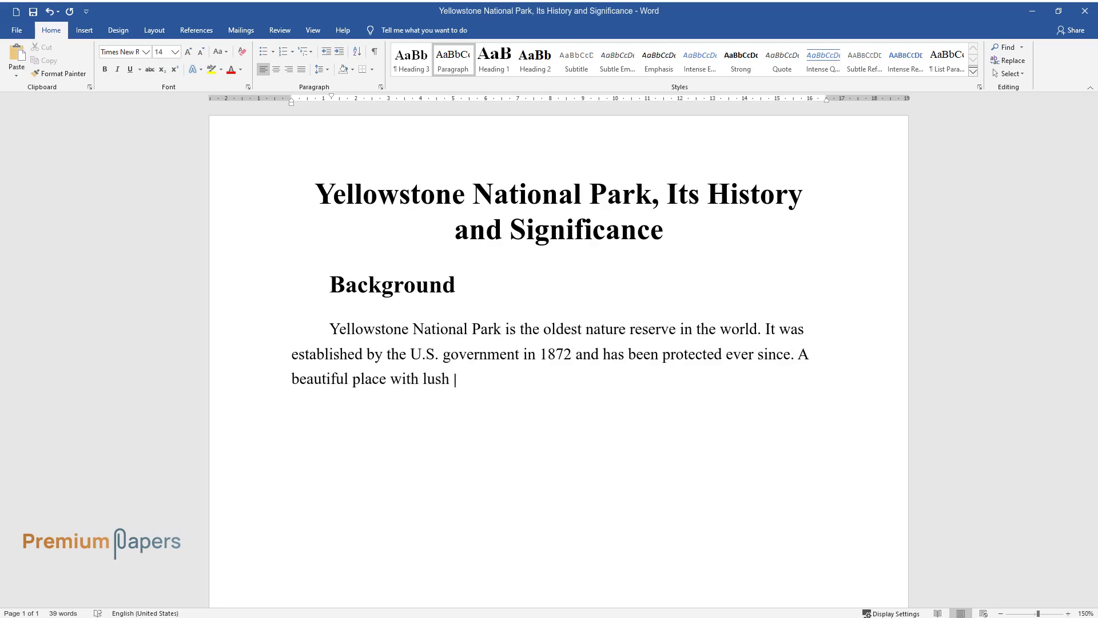
type(" vegetation and varied wildlife,")
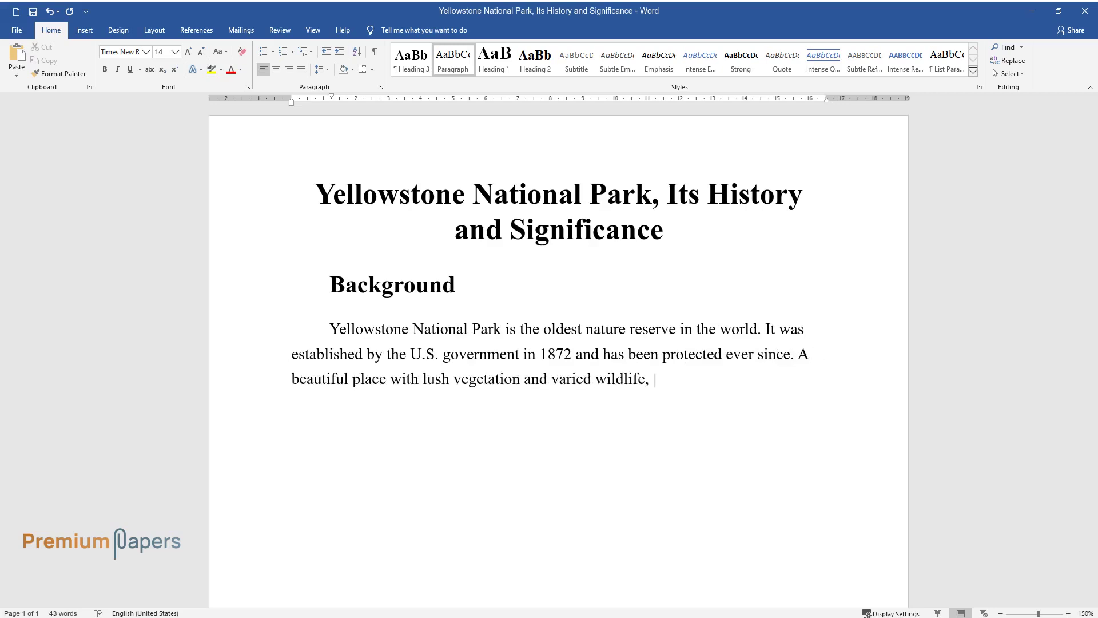
type(" Yellowstone has been cherished by many generations of Am")
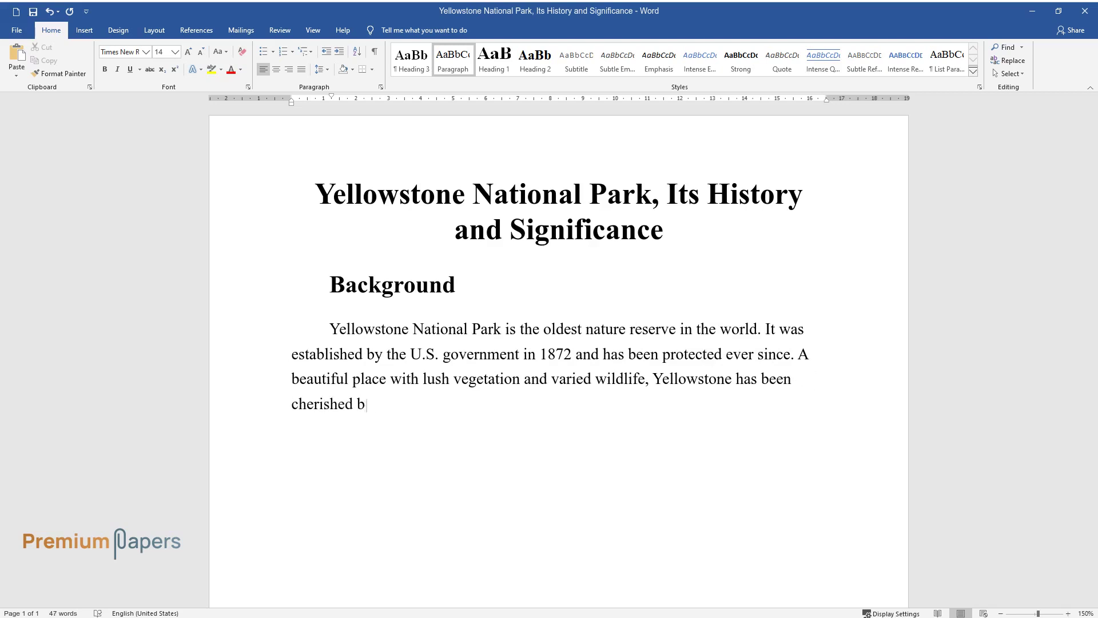
type("ericans.")
key("Return")
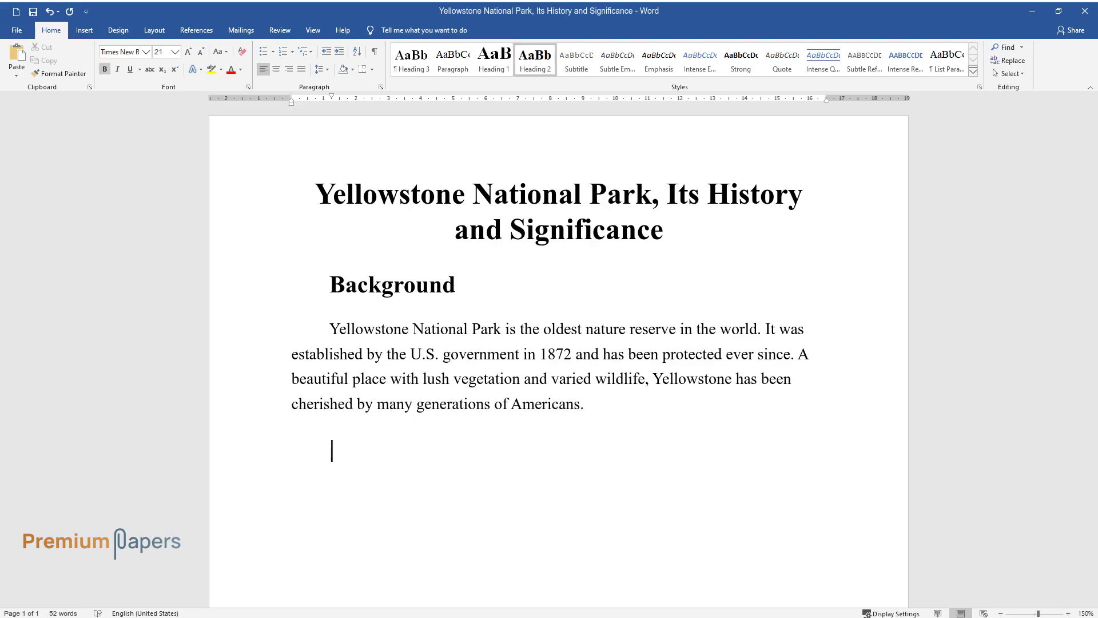
Step: Add the heading "History of the Park" and describe Yellowstone as a vast stretch of wildlands covering much of Wyoming and crossing into Montana and Idaho
type("History of the Park")
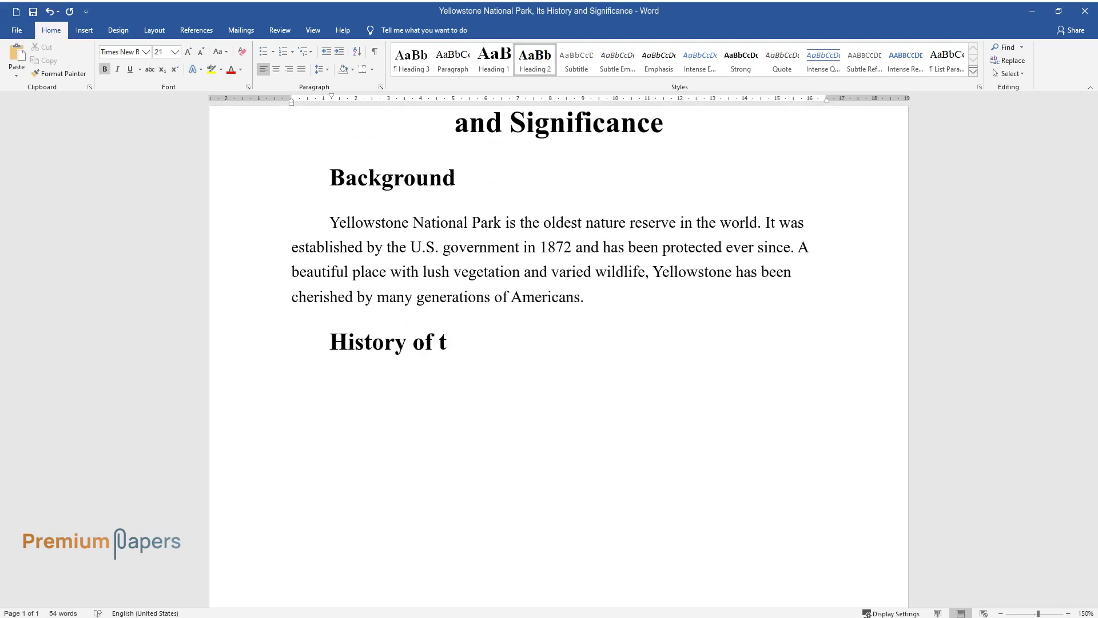
key("Return")
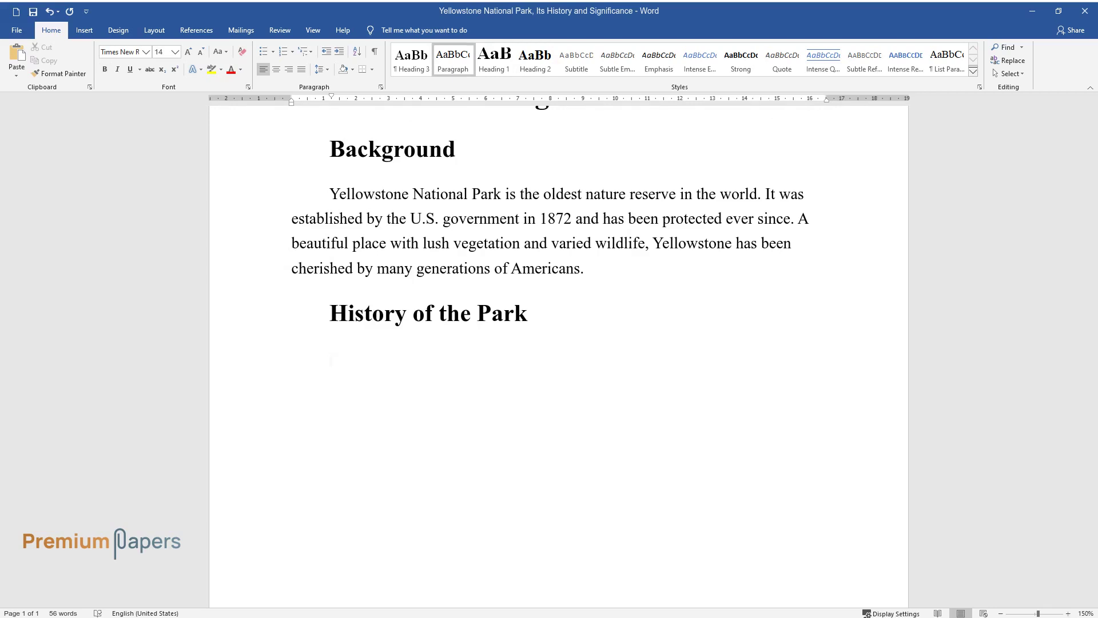
type("Yellowstone National Park i")
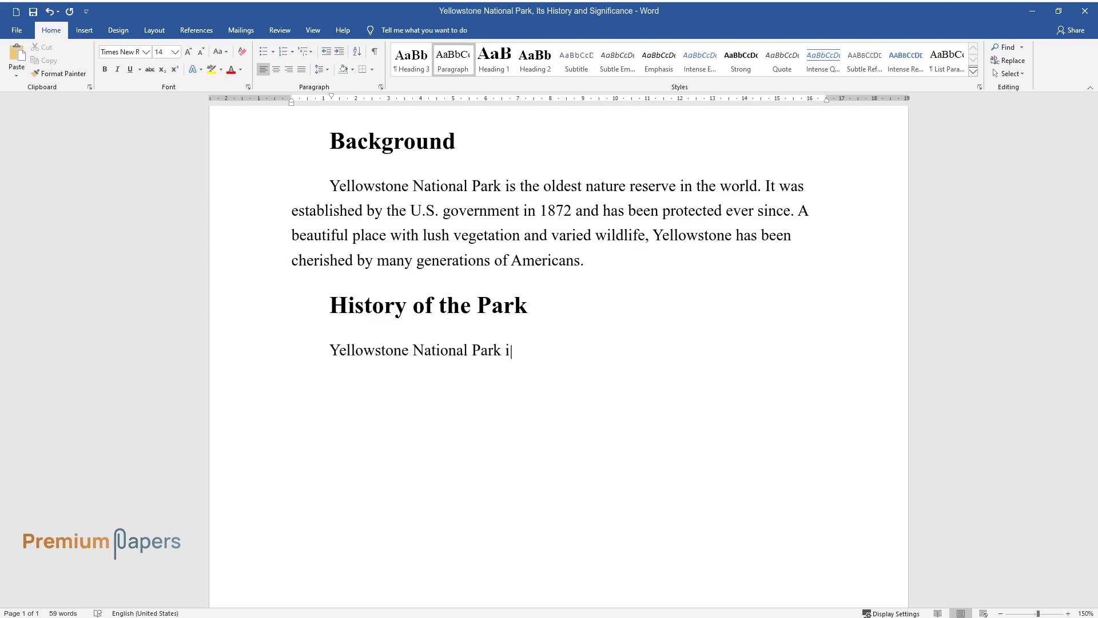
type("s a vast stretch of wildlands cov")
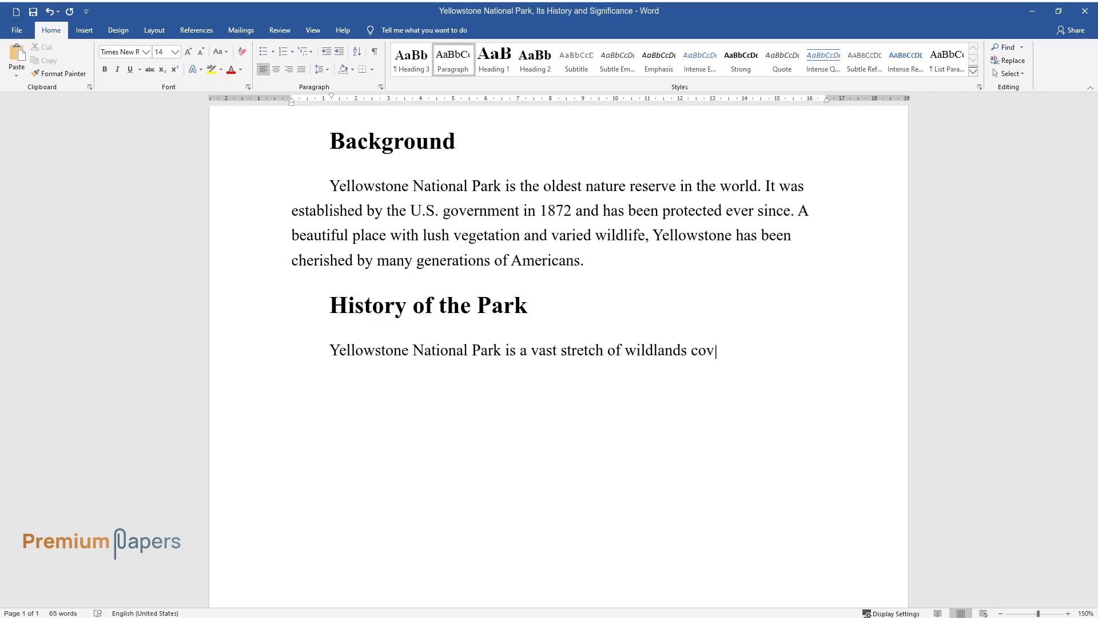
type("ering a significant part of Wyomi")
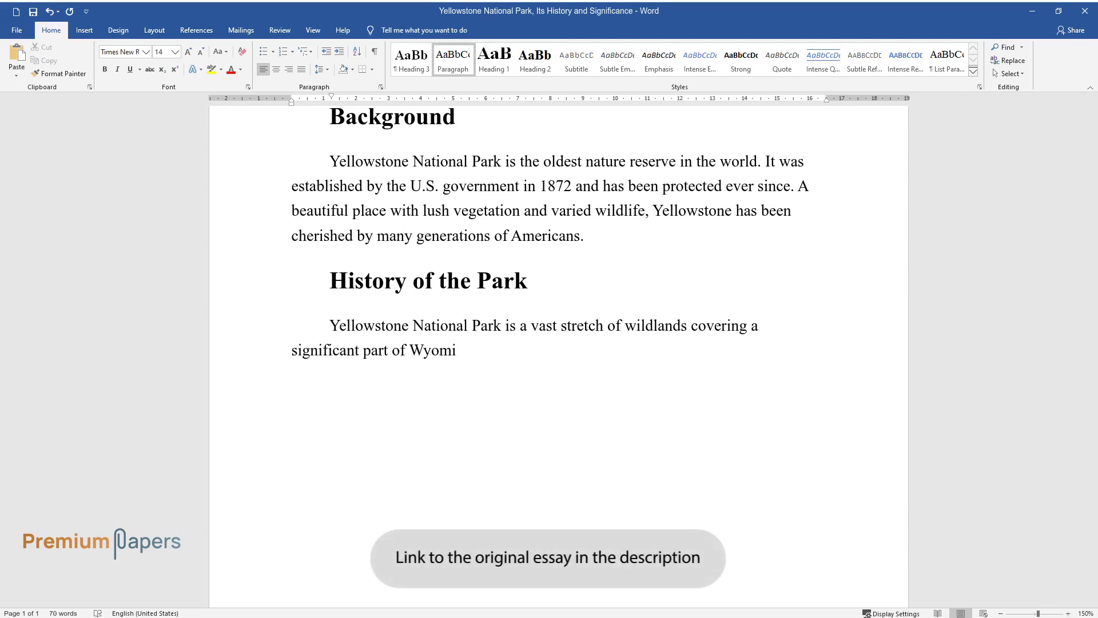
type("ng and crossing into Montana and")
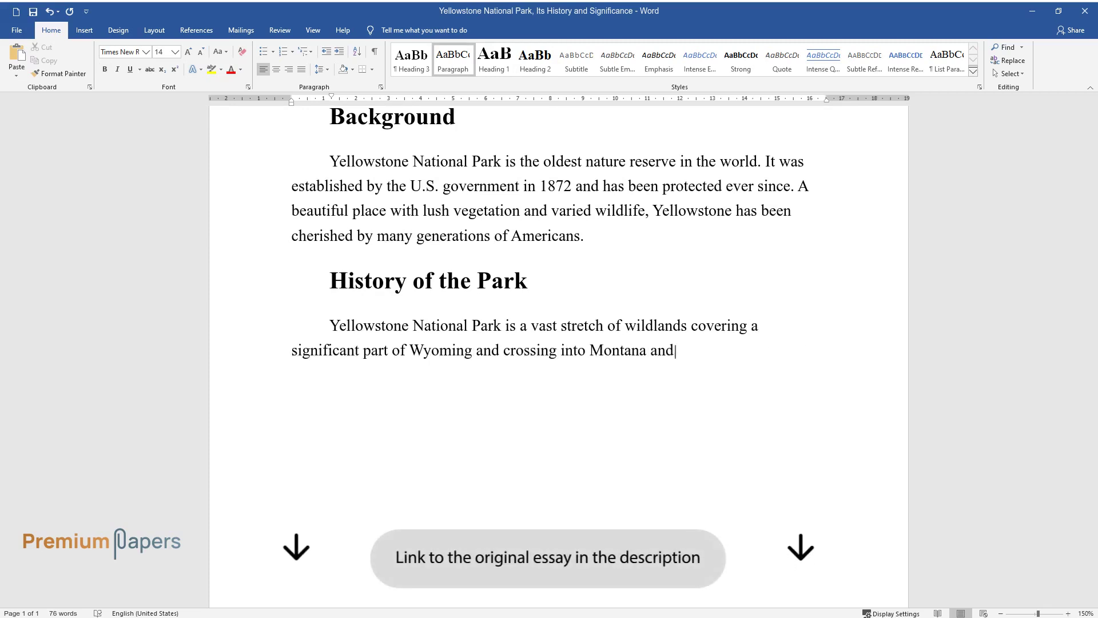
type(" Idaho. Upon its creation, the pa")
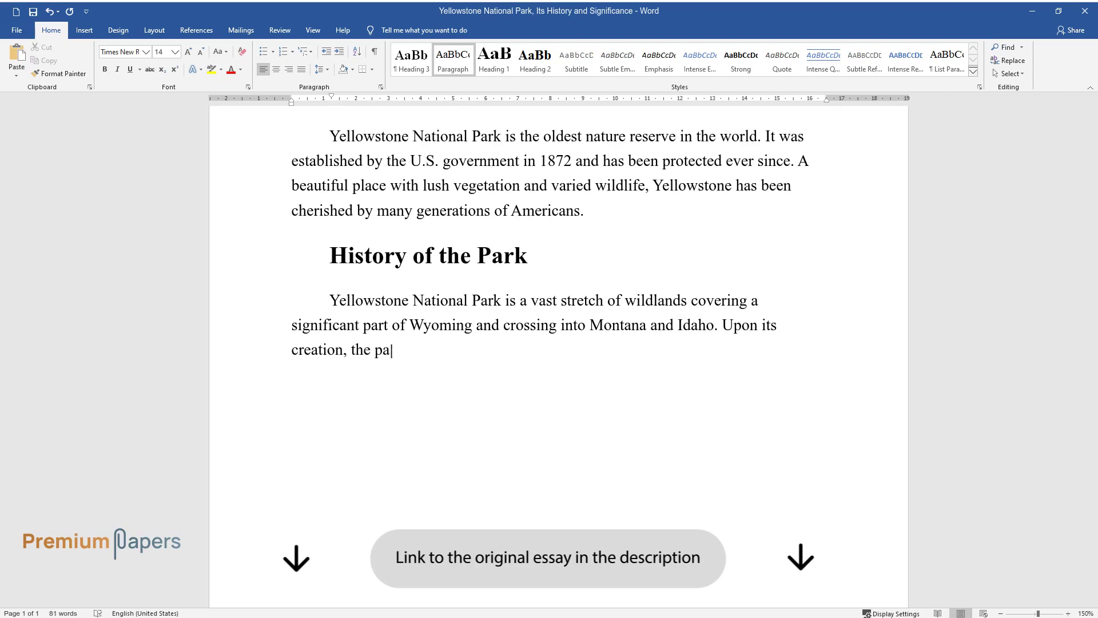
Step: Continue that the park's creation caused conflict and displeasure, with locals unhappy about regulations and believing the state's economy would be limited without exploiting Yellowstone's lands
type("rk caused a great deal of conflic")
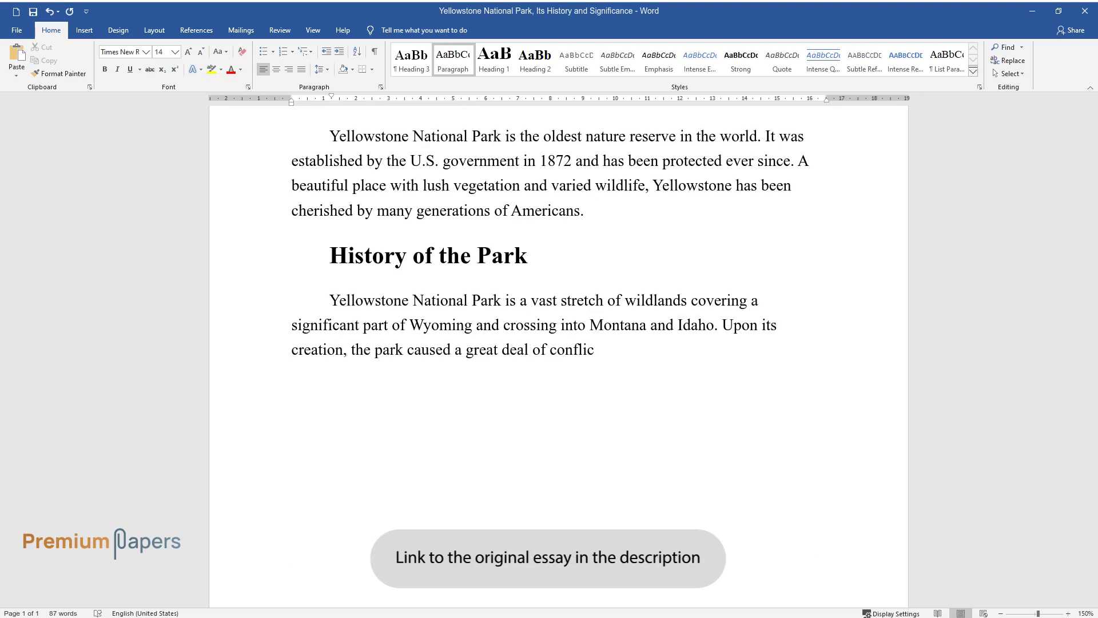
type("t and displeasure. Locals were un")
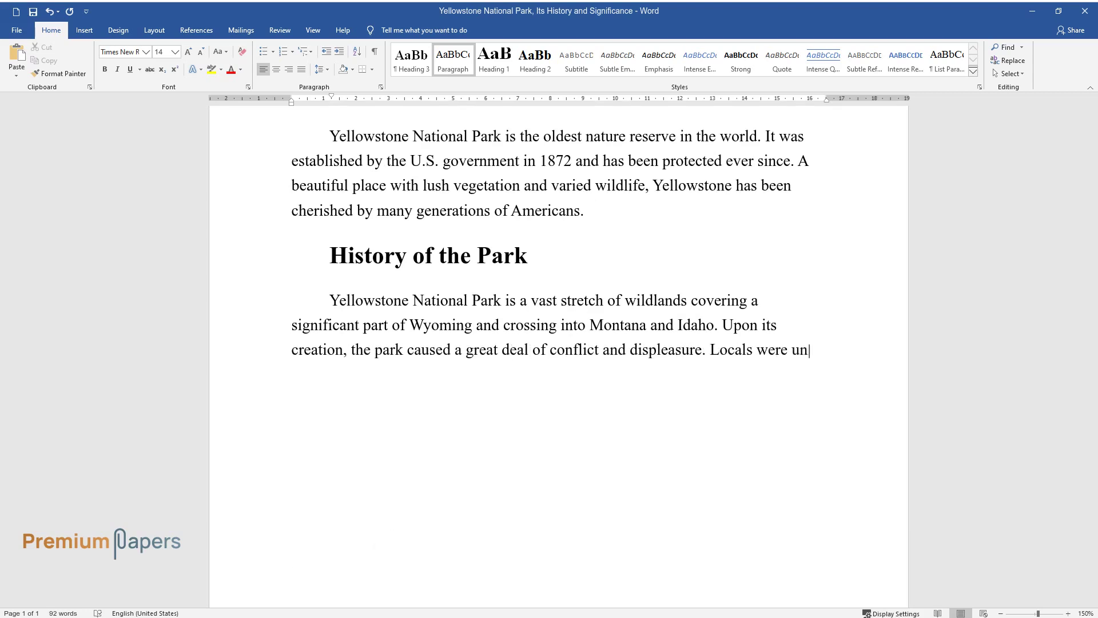
type("happy with the new regulations, b")
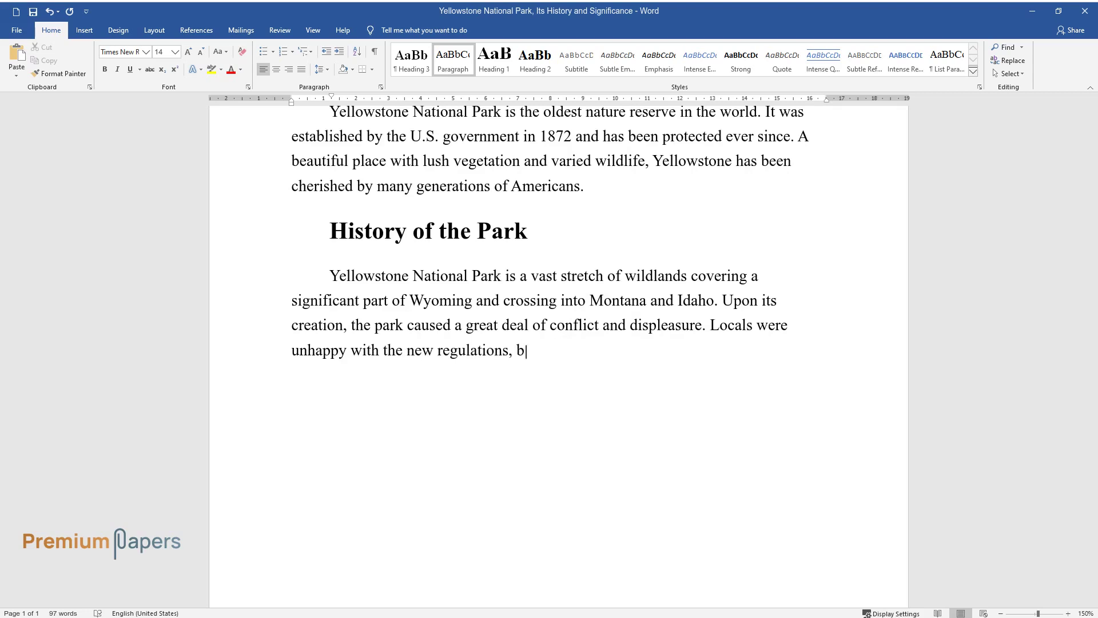
type("elieving that the state's economy would be limite")
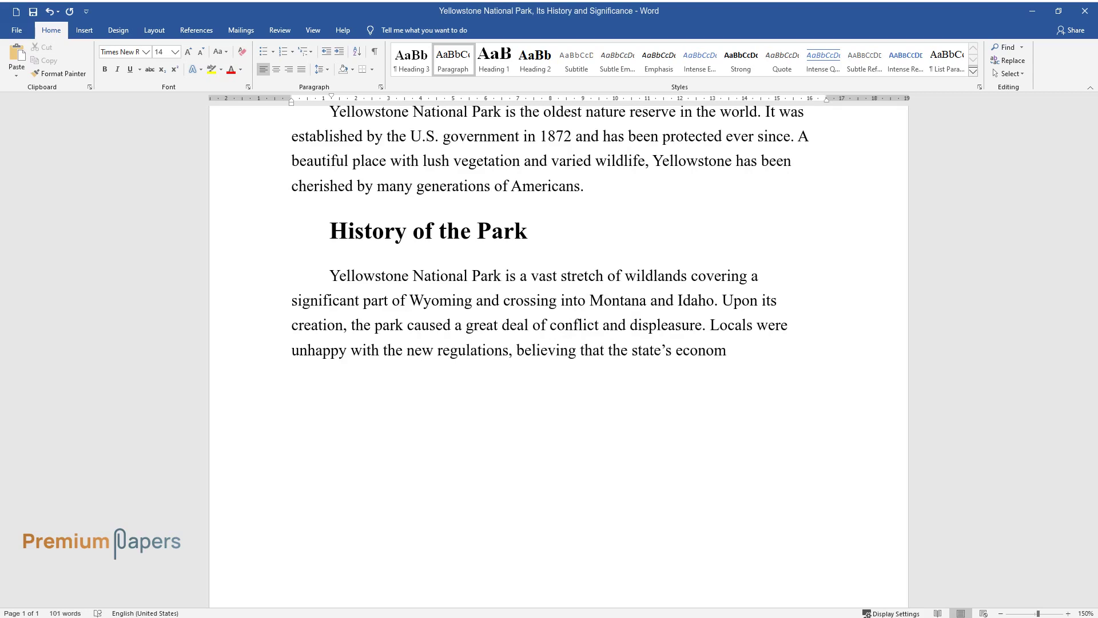
type("d by their inabi")
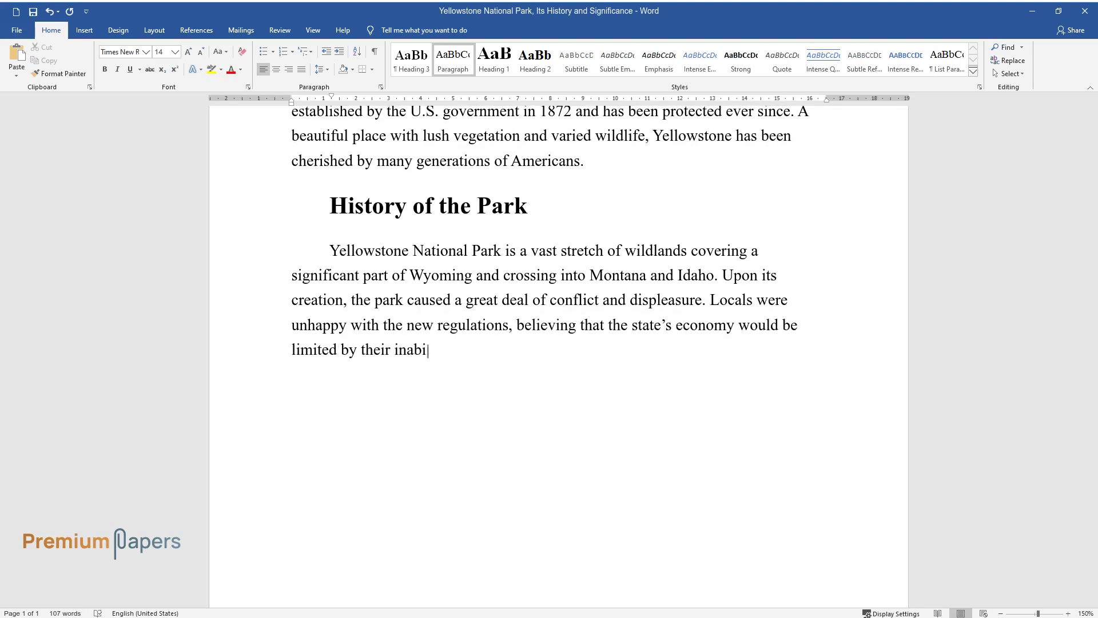
type("lity to exploit the lands of Yell")
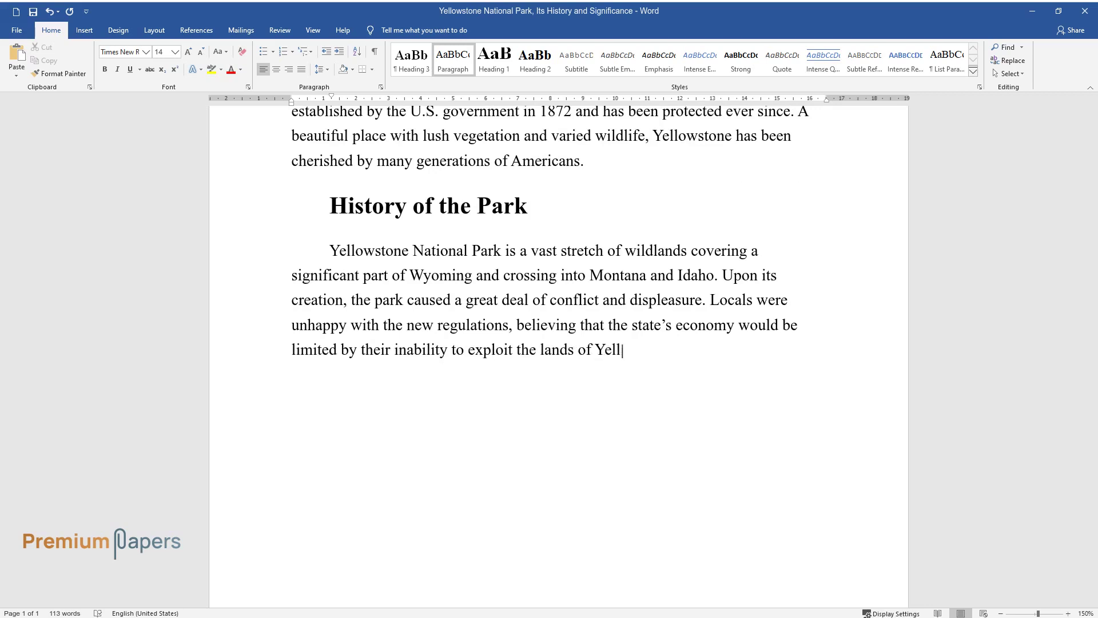
Step: Add that many Native Americans were also displeased since several tribes had long used these lands for hunting and seasonal stays
type("owstone. Many Native Americans we")
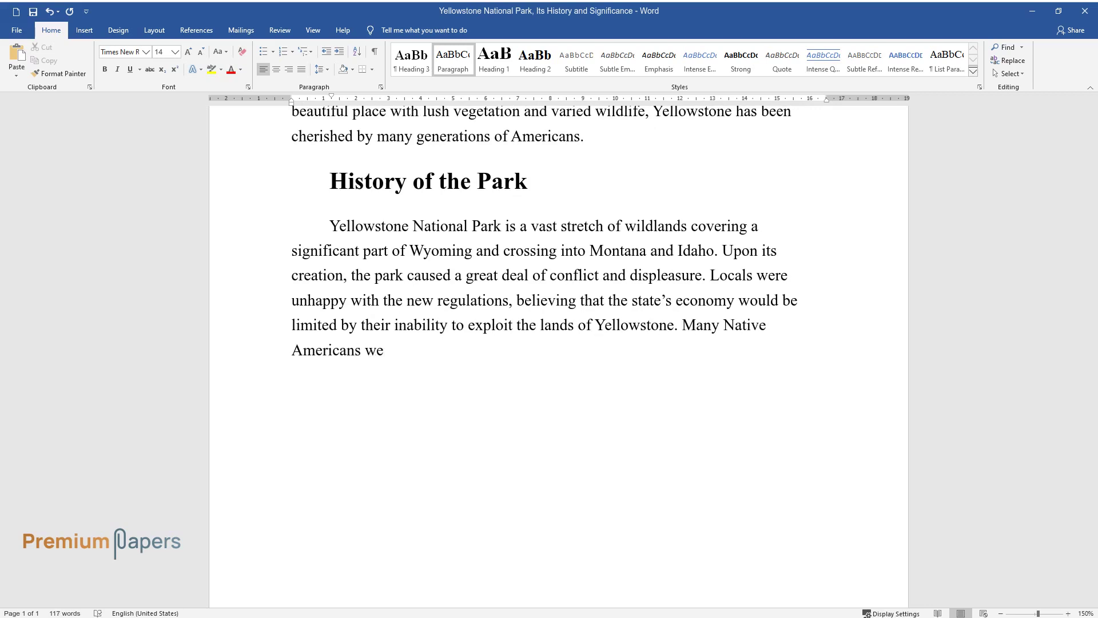
type("re also displeased since several")
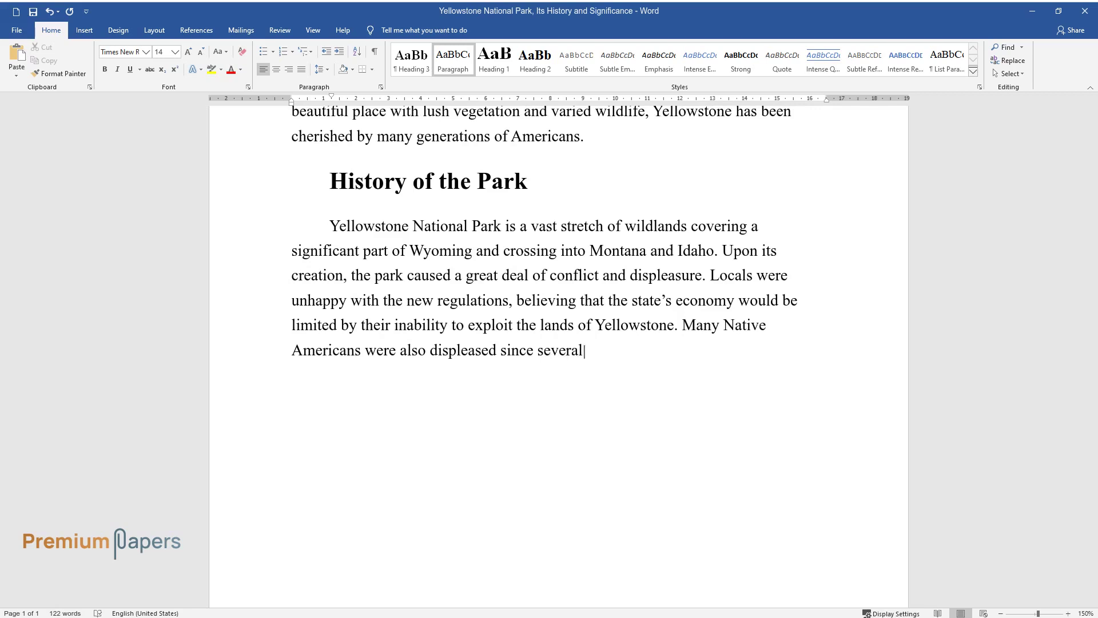
type(" tribes had long used these lands")
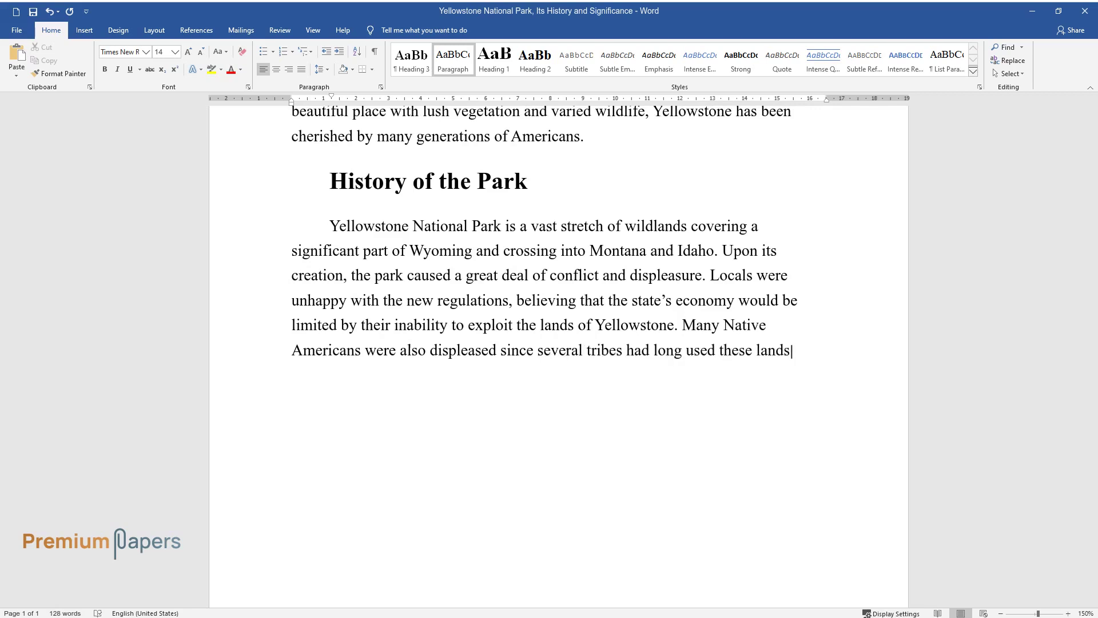
type(" for hunting and seasonal stays.")
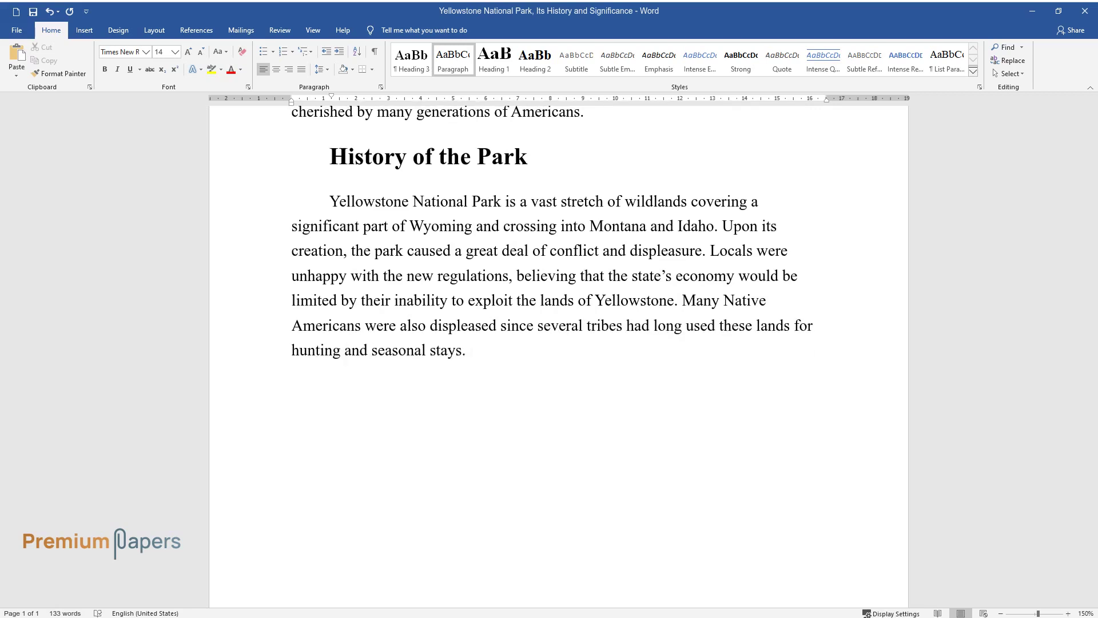
Step: Add that the federal government refused to consider their pleas and even banned the Native Americans from using the park grounds altogether
type(" The federal government refused to")
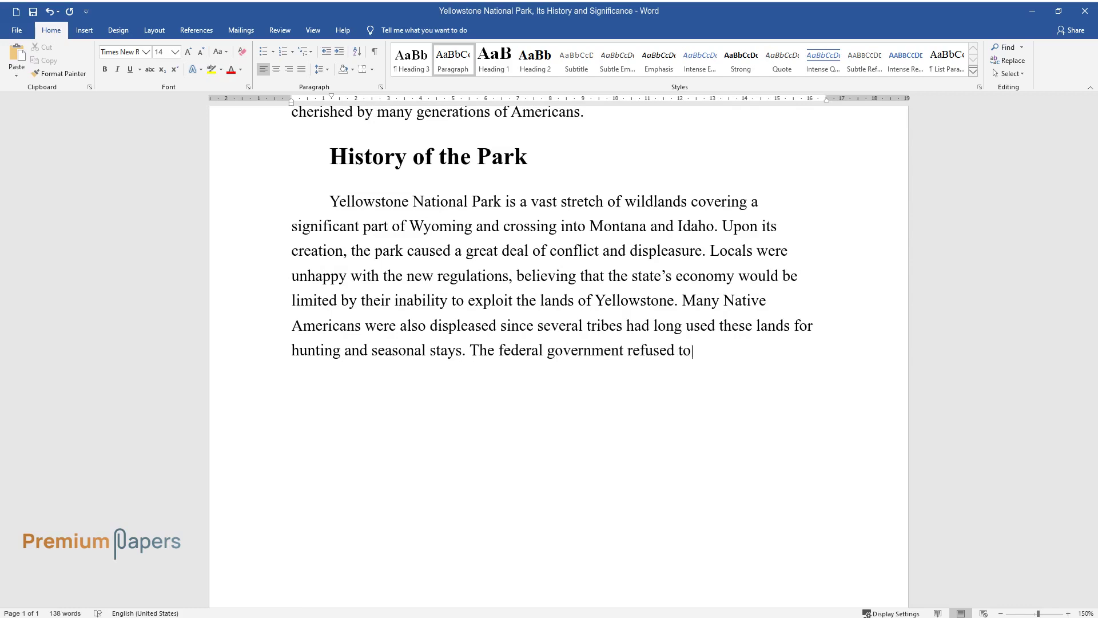
type(" consider their pleas and even ba")
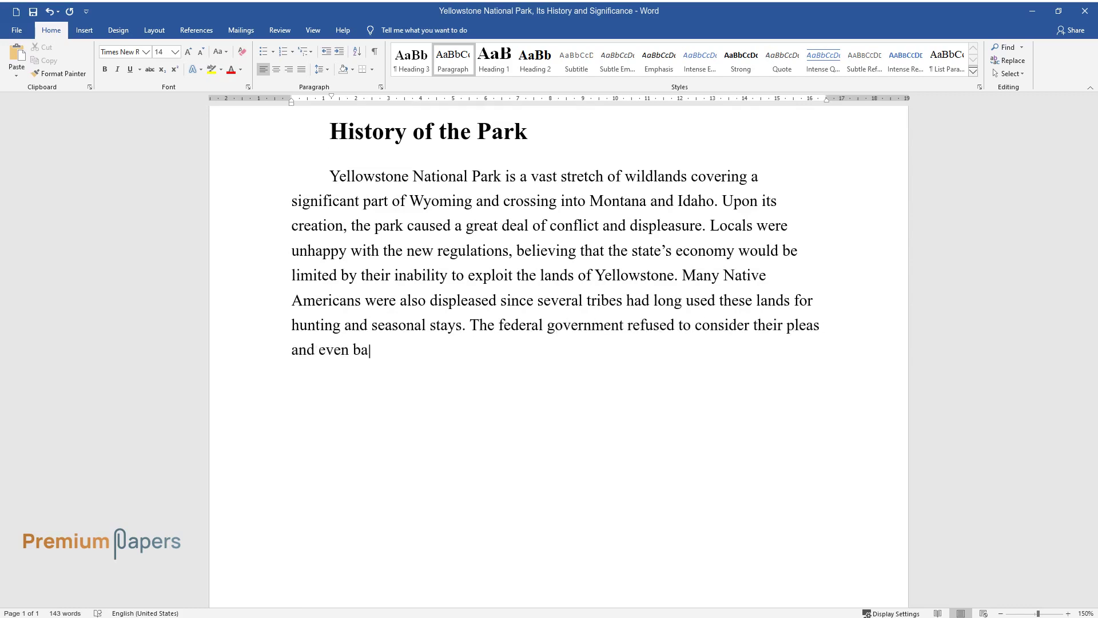
type("nned the Native Americans from us")
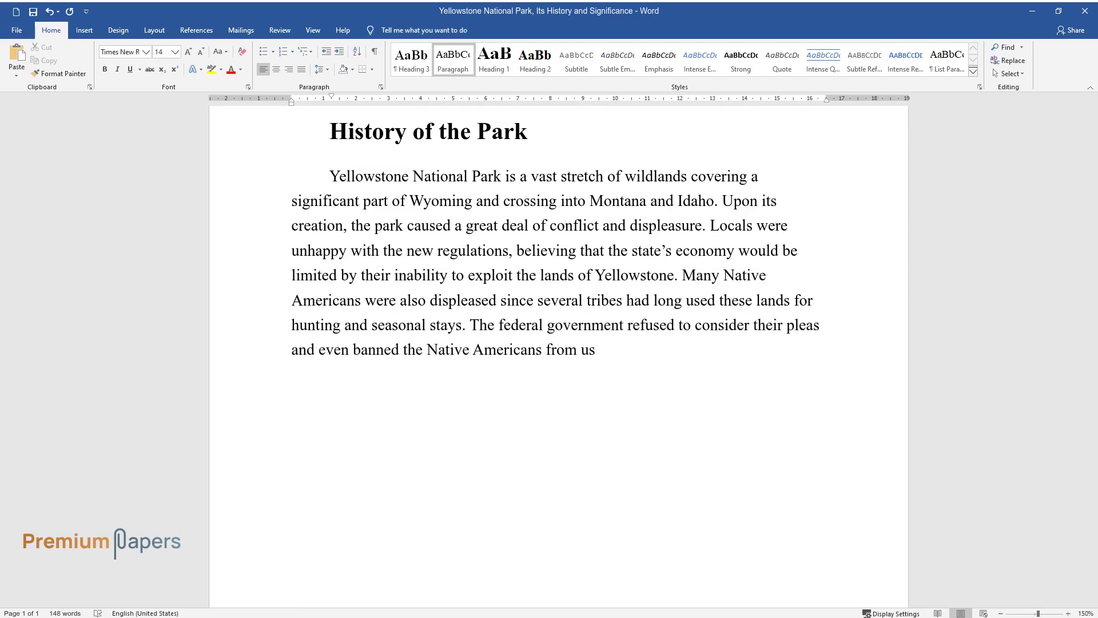
type("ing the park grounds altogether.")
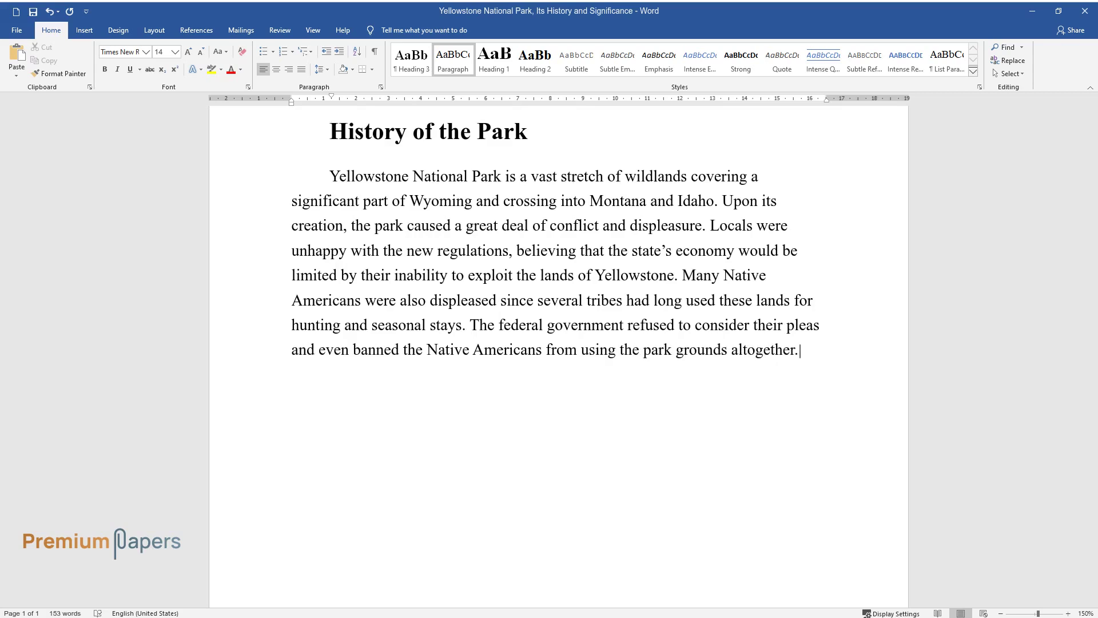
Step: Continue that until 1886 authorities failed to properly enforce the reserve rules, upholding order only after the U.S. Army established a camp in Yellowstone
type(" However, until 1886, the authori")
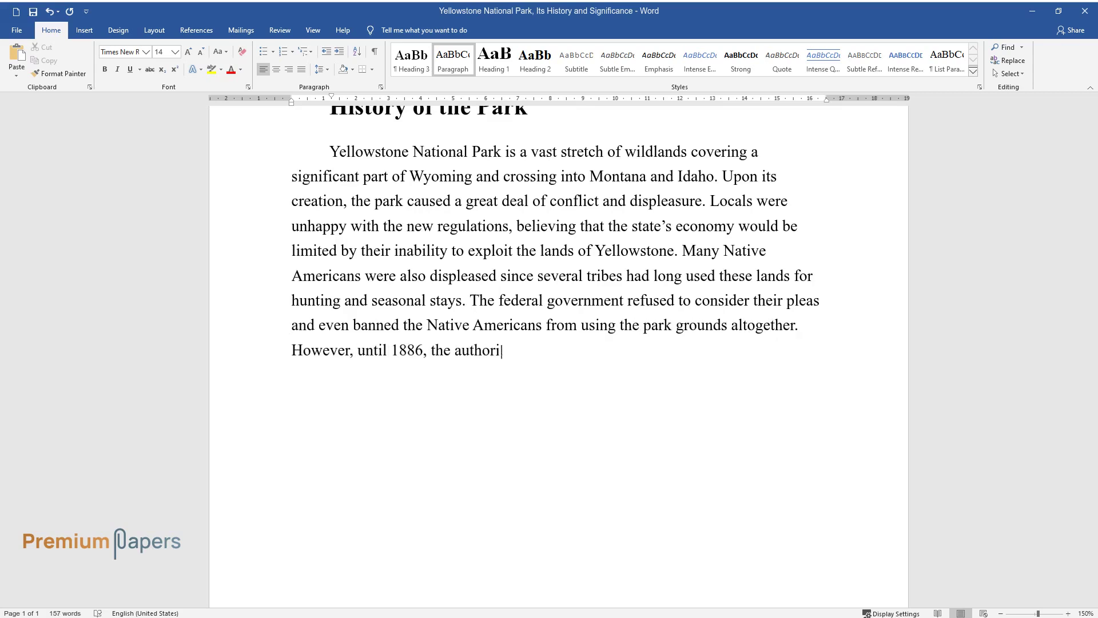
type("ties failed to properly enforce t")
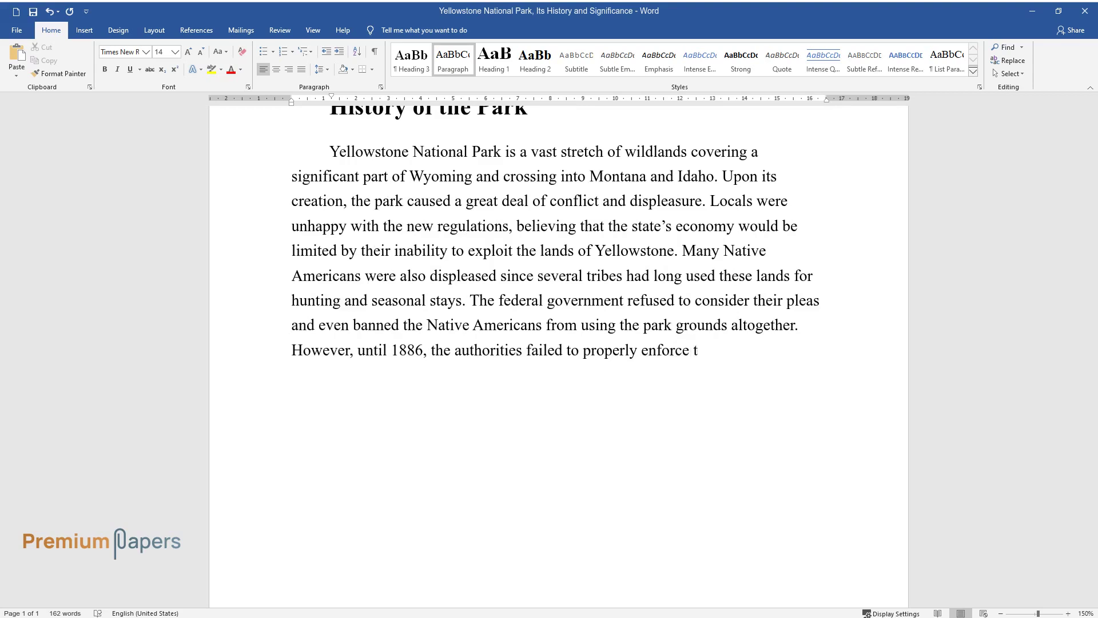
type("he reserve rules. Only after the ")
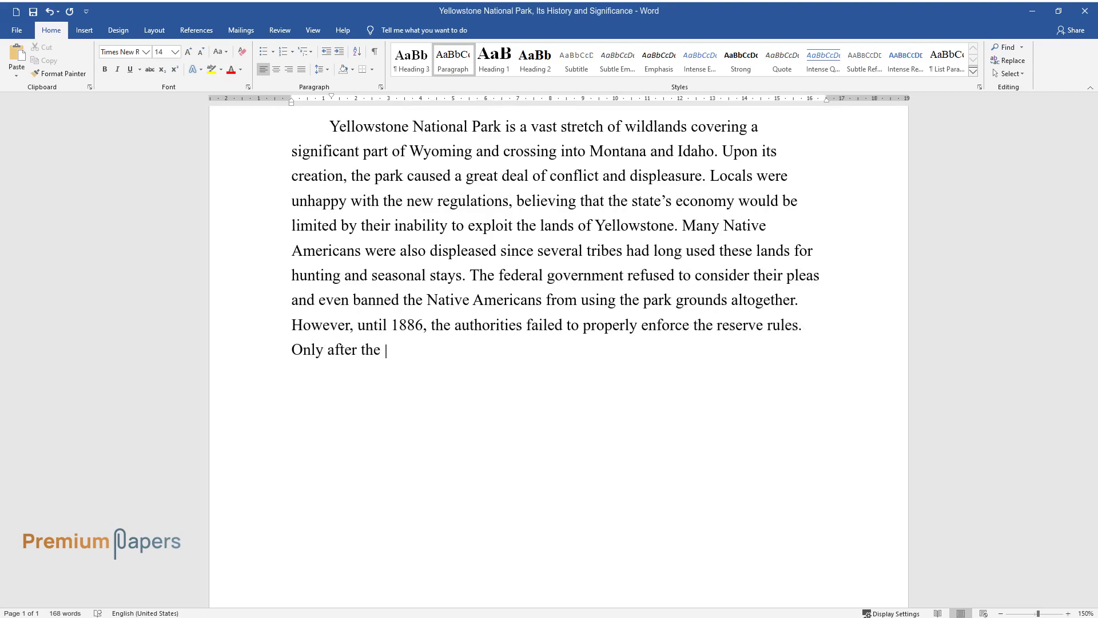
type("U.S. Army established a camp in Y")
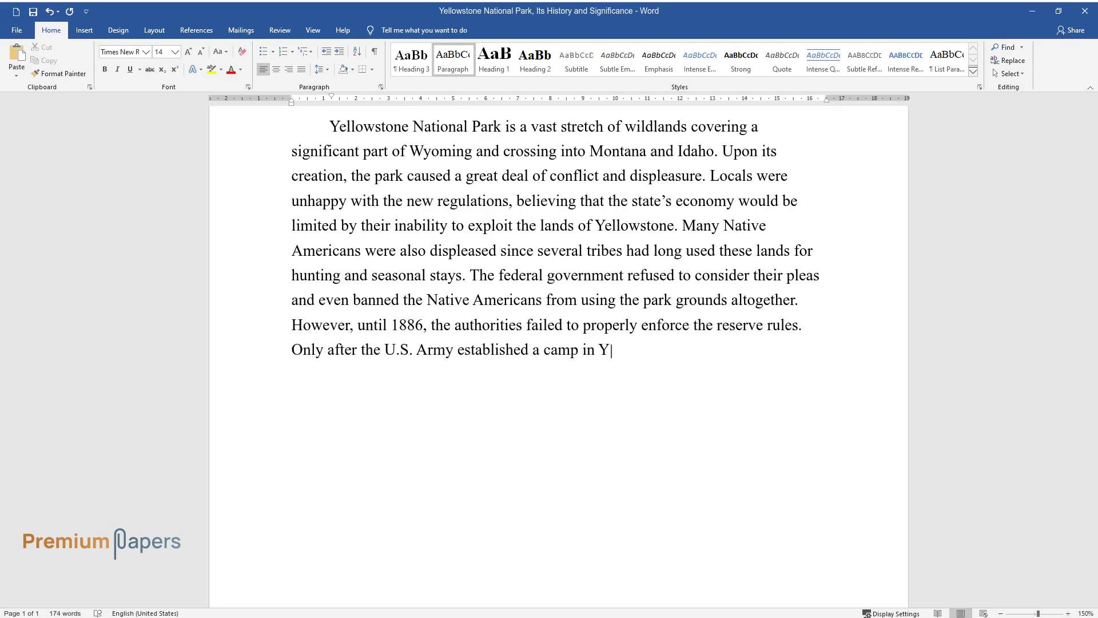
type("ellowstone were they able to sta")
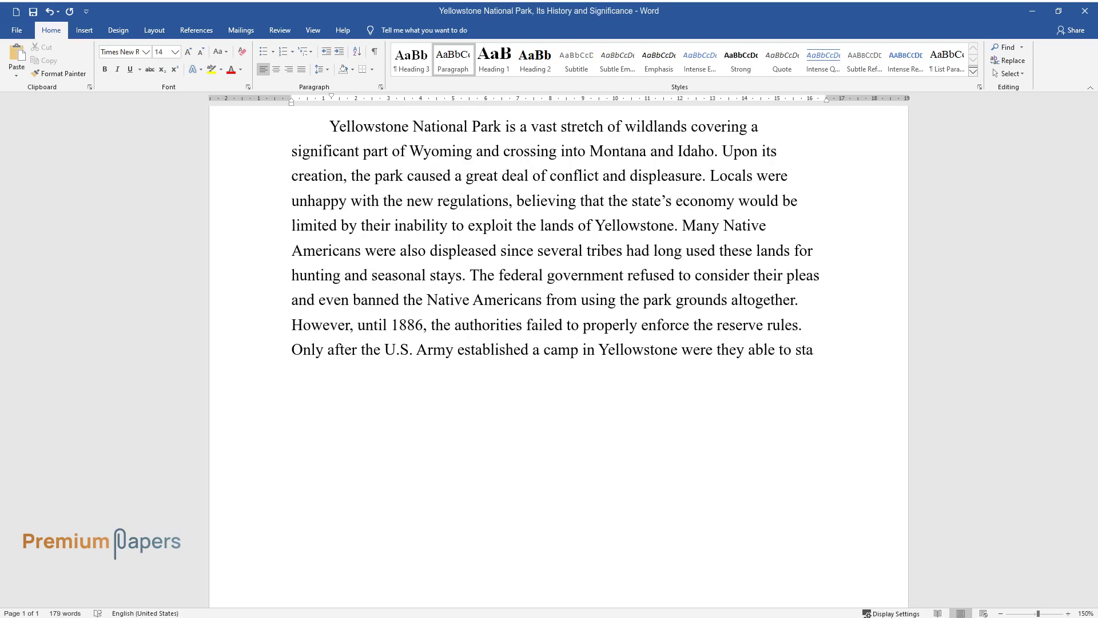
type("rt upholding order. In 1990, the ")
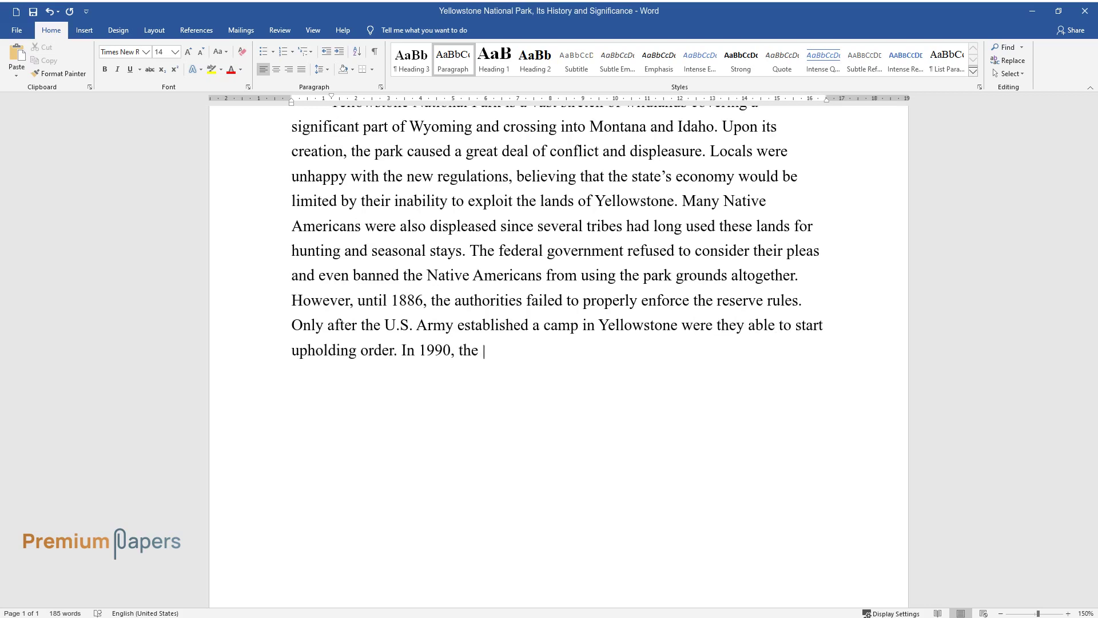
Step: Finish the paragraph with the 1990 Lacey Act allowing prosecution of poachers and the National Park Service's 1916 creation, making the reserve what it is today
type("Lacey Act was approved, allowing ")
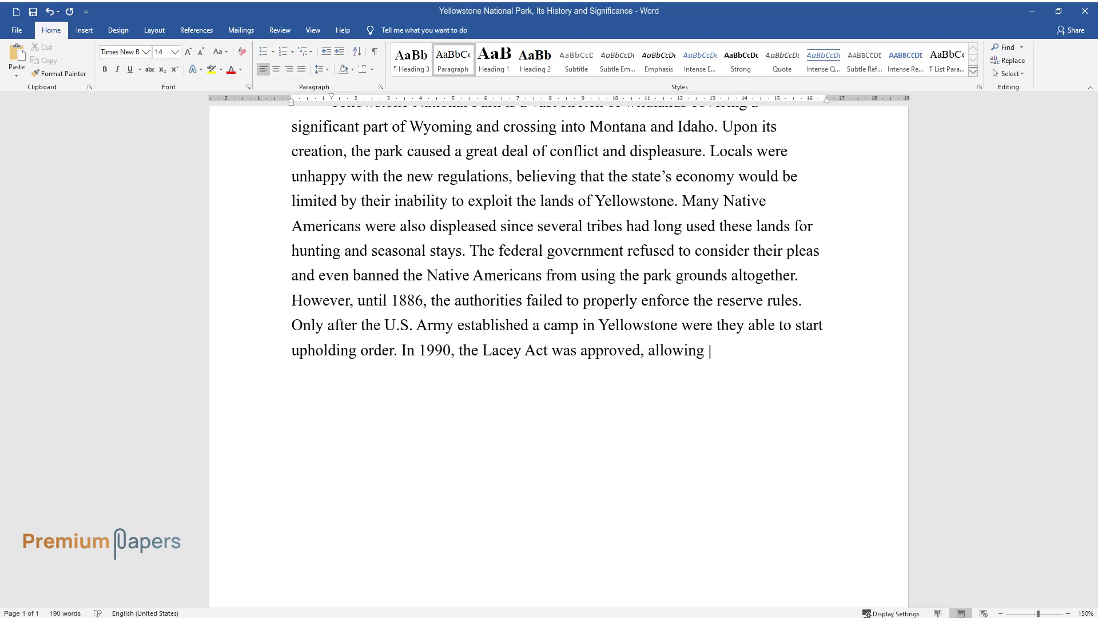
type("officials to prosecute poachers. In 1916,")
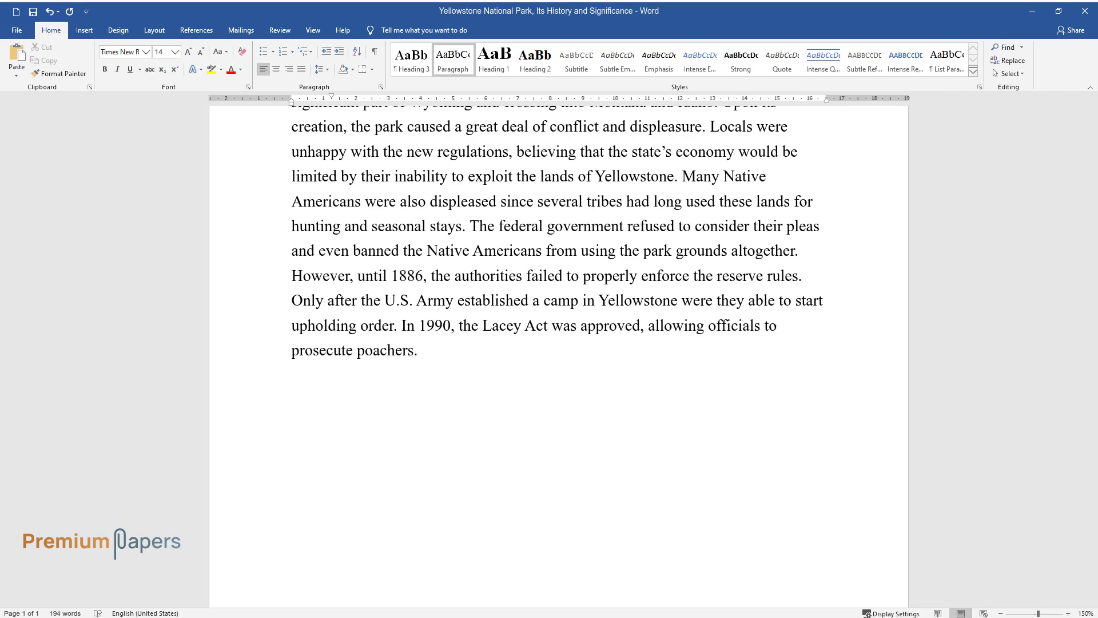
type(" the National Park Servic")
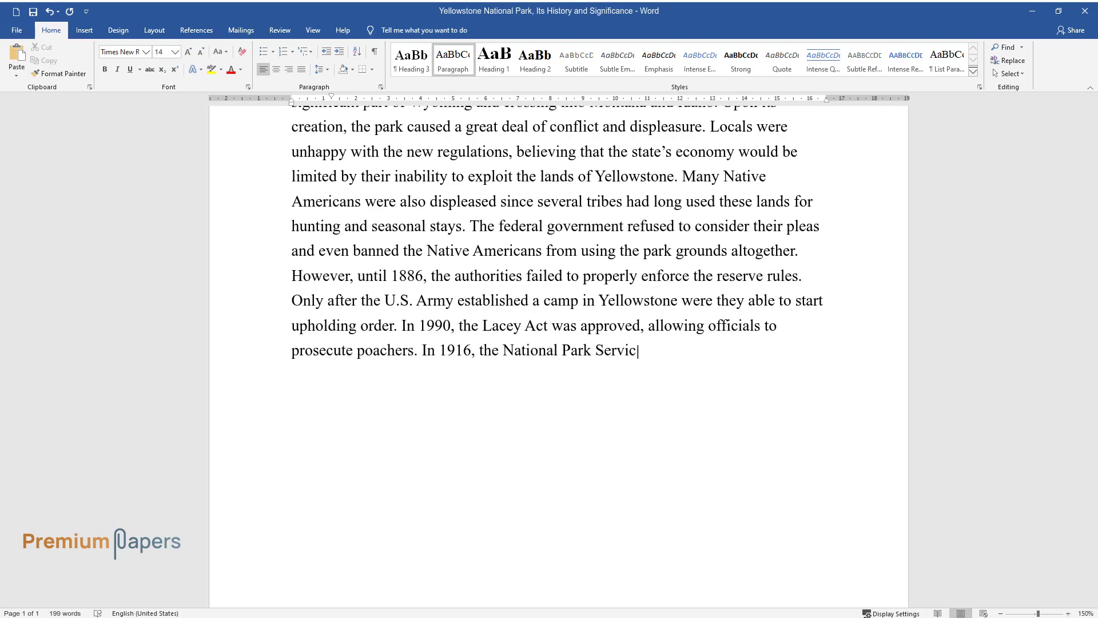
type("e was created, and the reserve largely b")
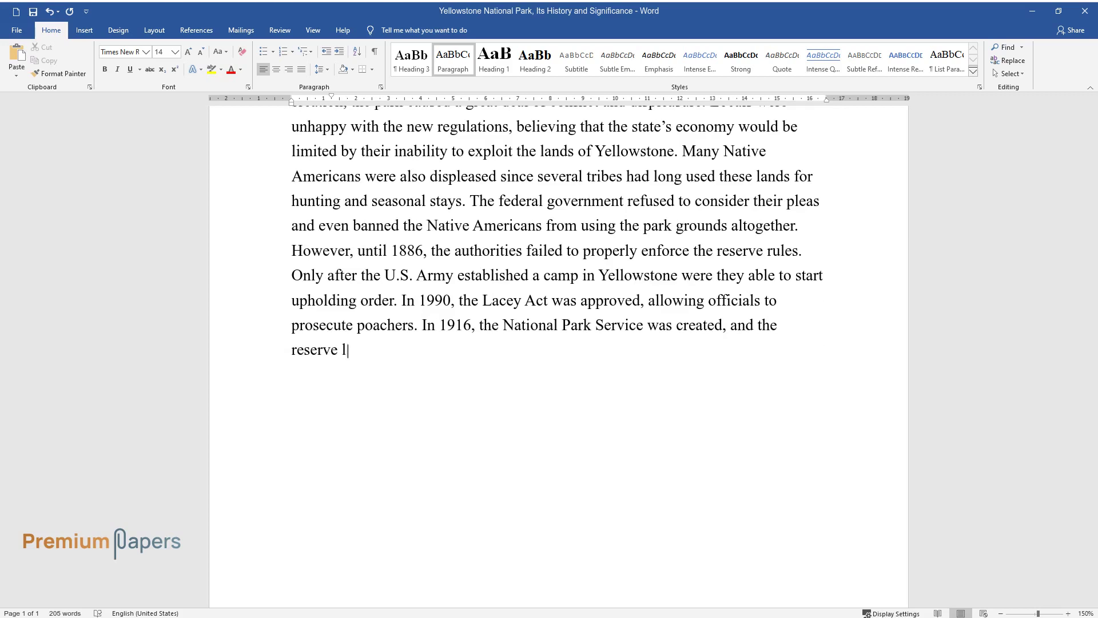
type("ecame what we know it to")
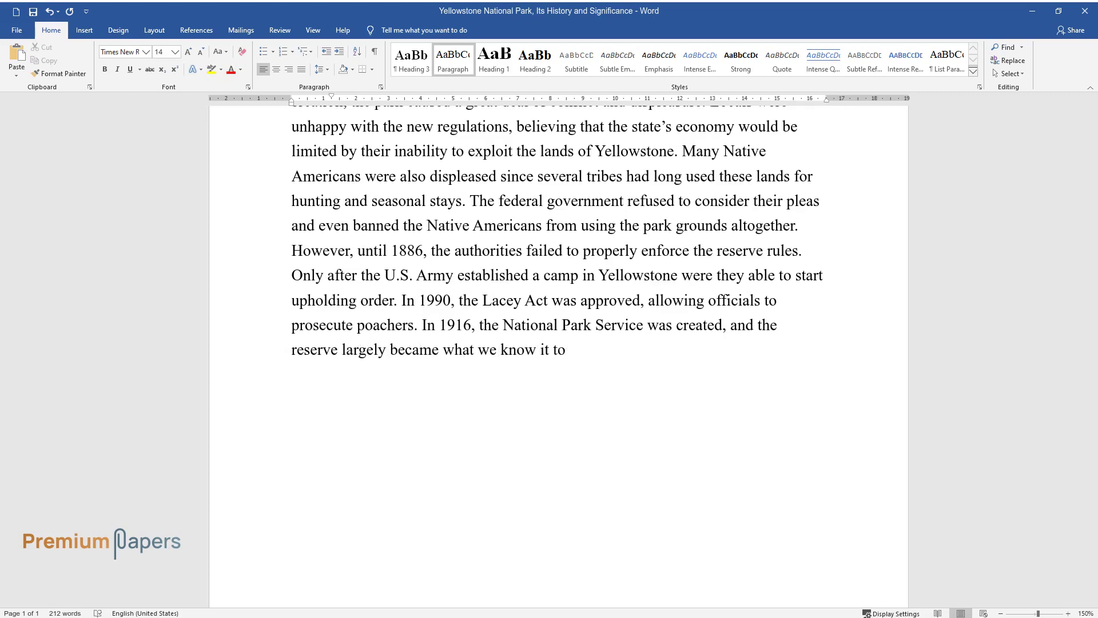
type(" be today.")
Step: Start a new paragraph stating that Yellowstone National Park covers 3,468.4 square miles, with mountain ranges, lakes, canyons, and rivers within its boundaries
key("Return")
type("Yell")
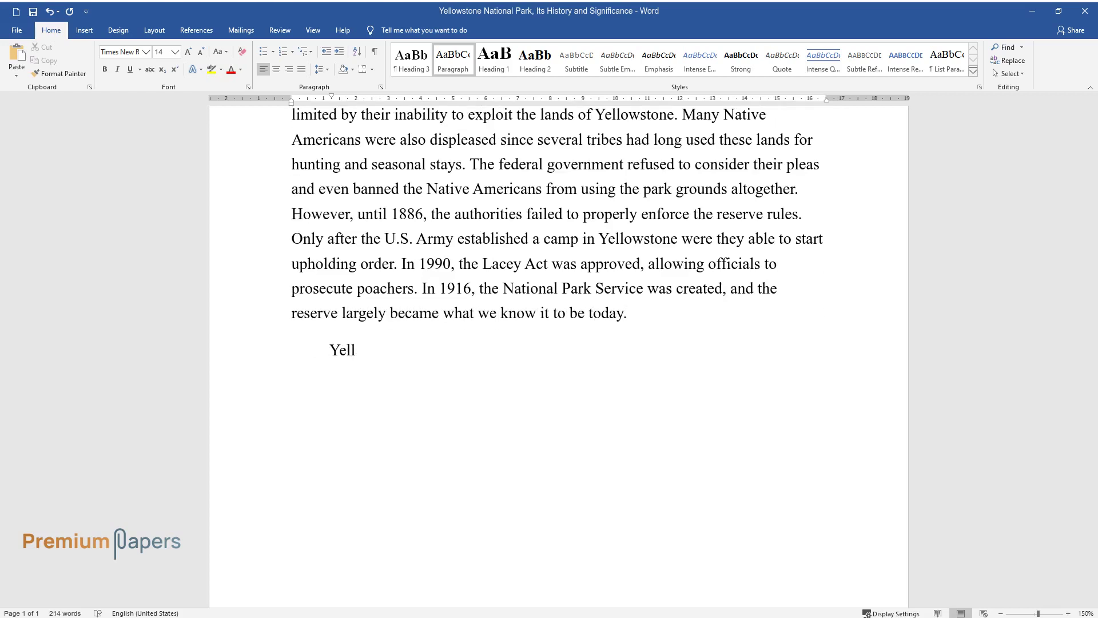
type("owstone National Park covers 3,")
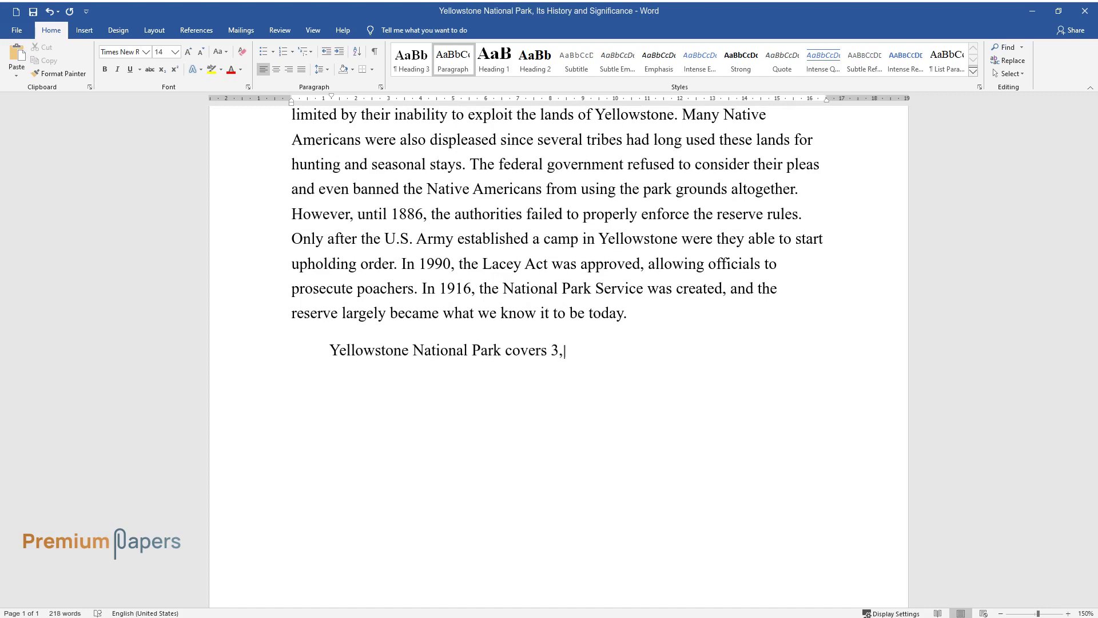
type("468.4 square miles. Within its ")
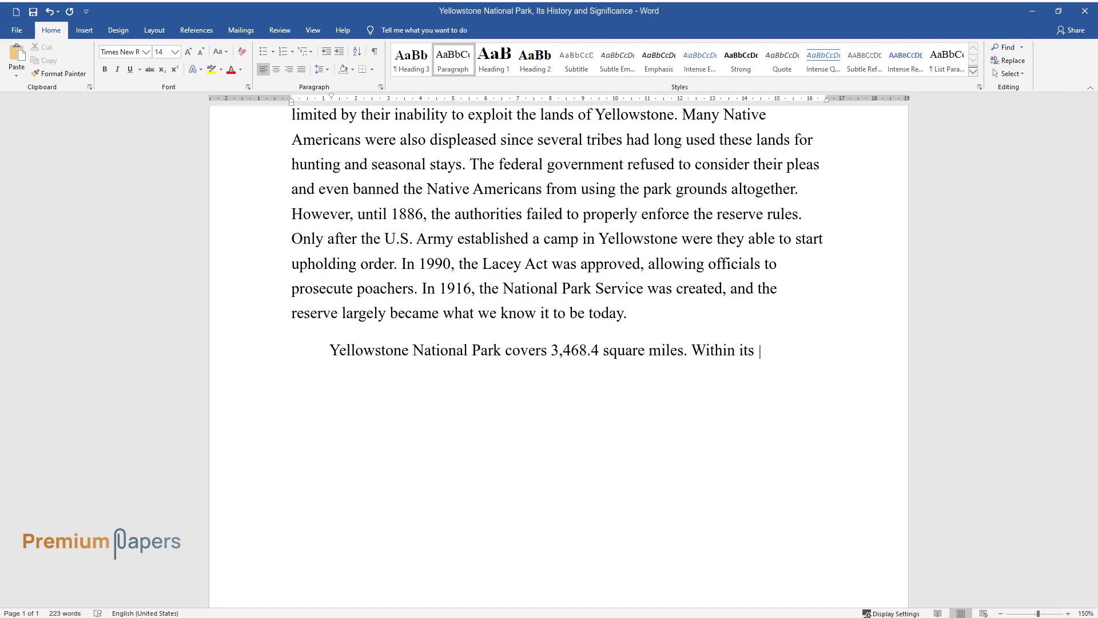
type("boundaries lie mountain ranges")
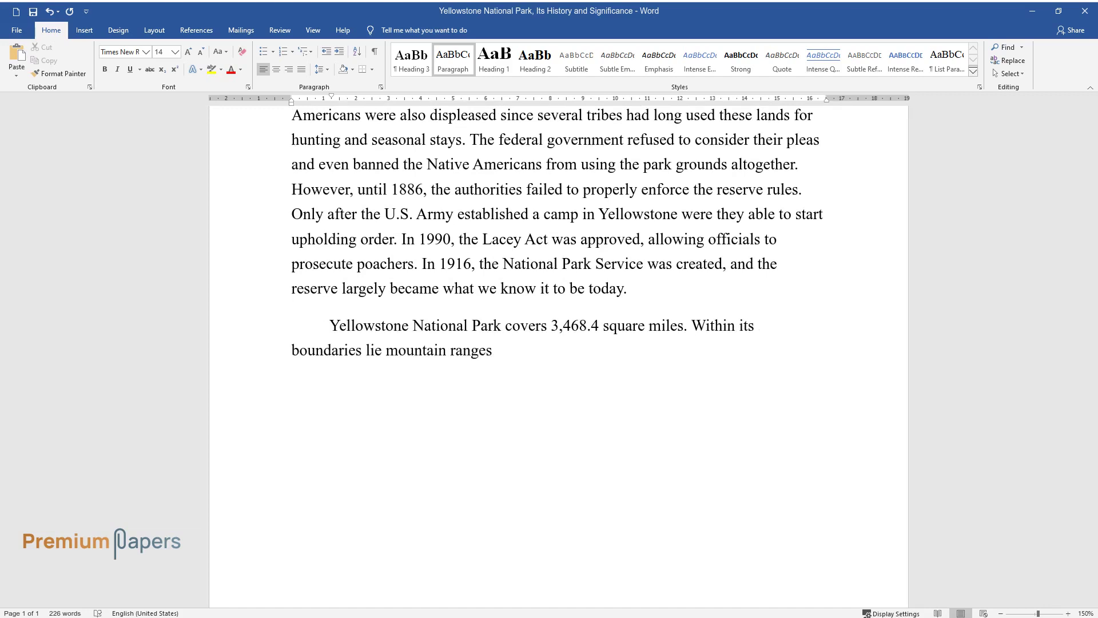
type(", lakes, canyons, and rivers. I")
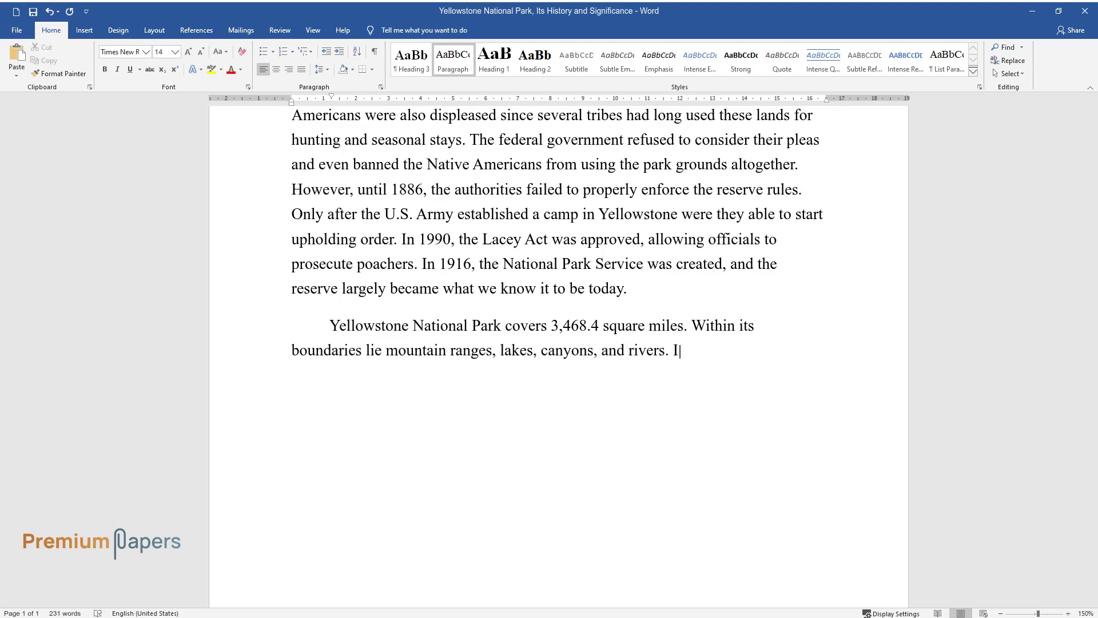
Step: Add that it is home to several hundreds of species, including endangered Canada lynxes and grizzly bears, and the largest wild bison herd in the United States
type("t is home to several hundreds o")
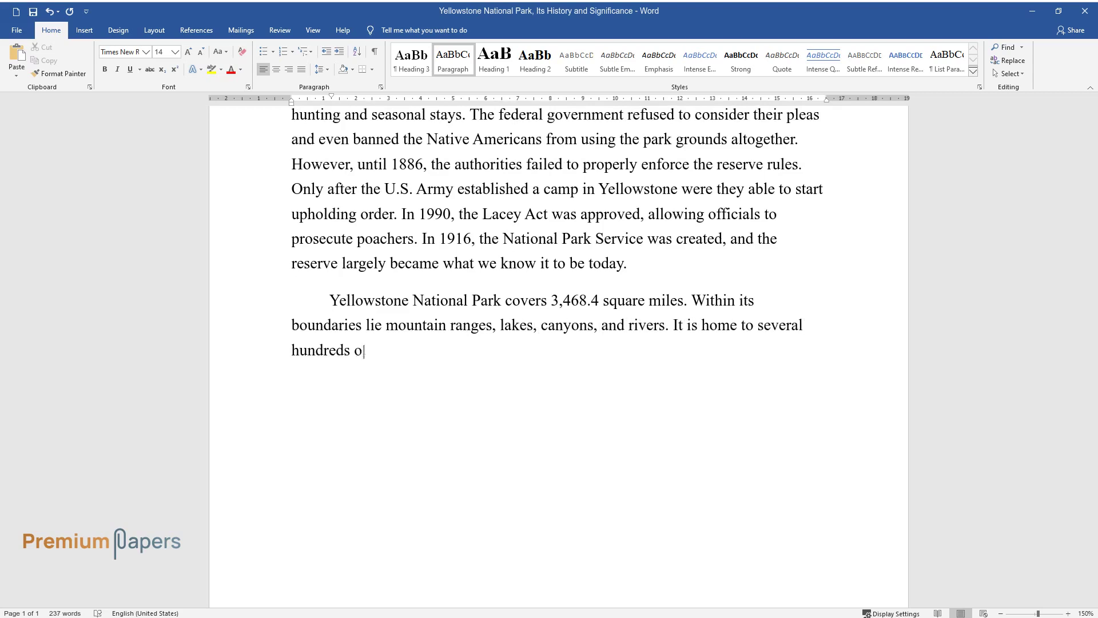
type("f animal and plant species incl")
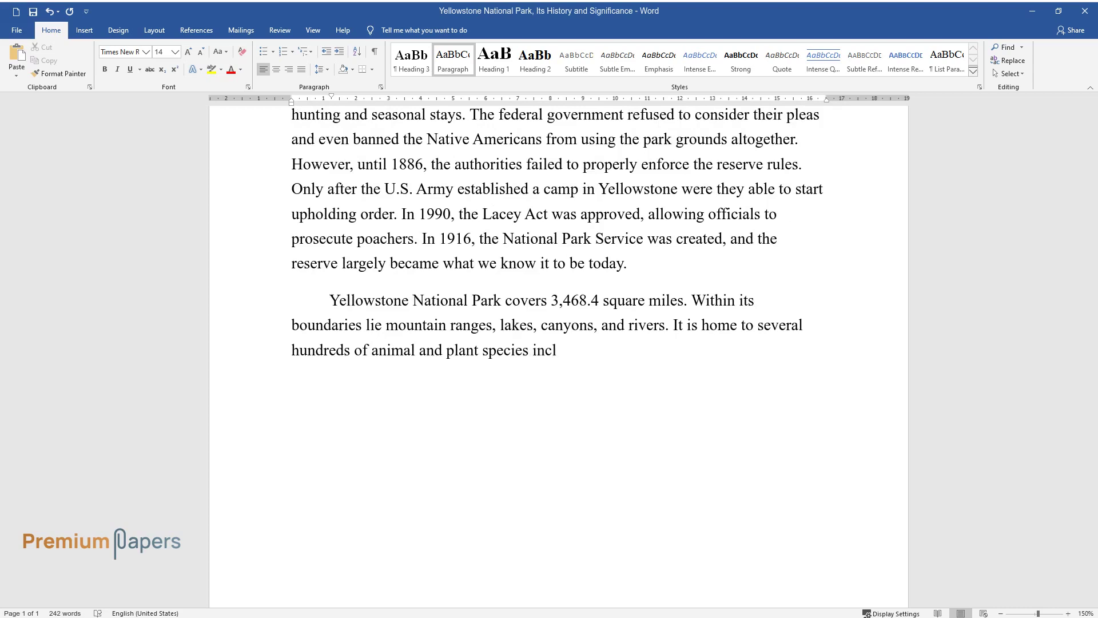
type("uding endangered Canada lynxes ")
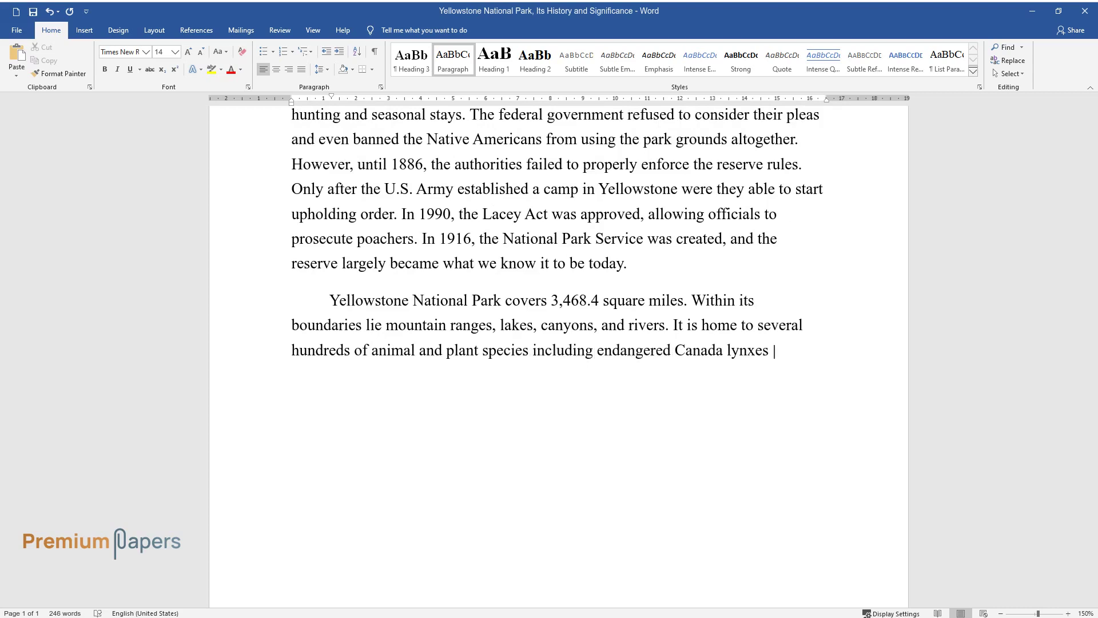
type("and grizzly bears. The reserve")
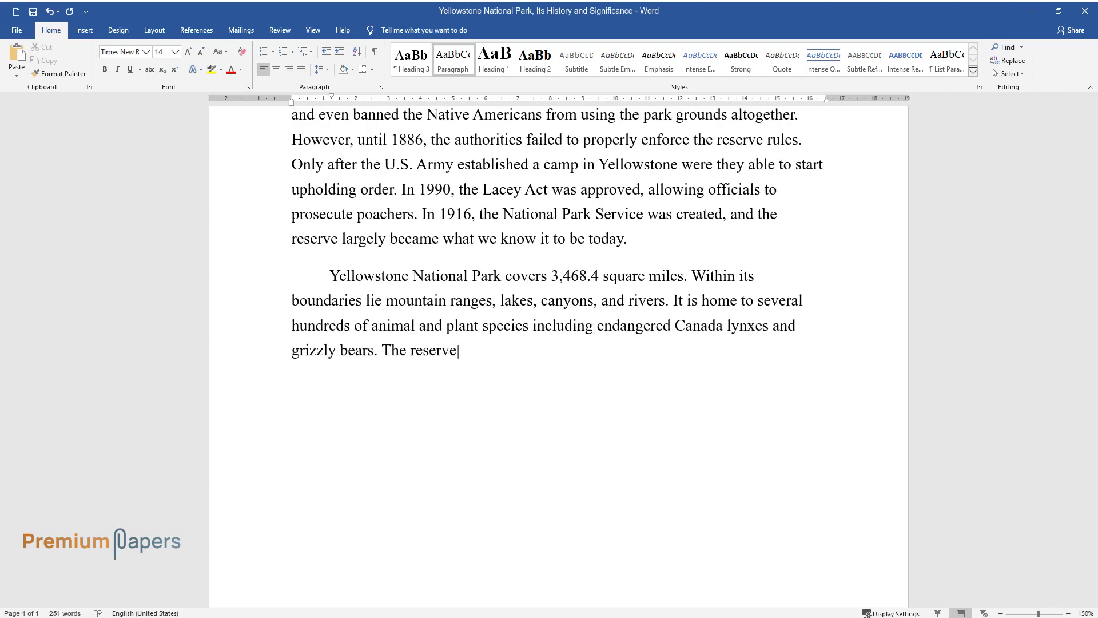
type(" also houses the largest wild b")
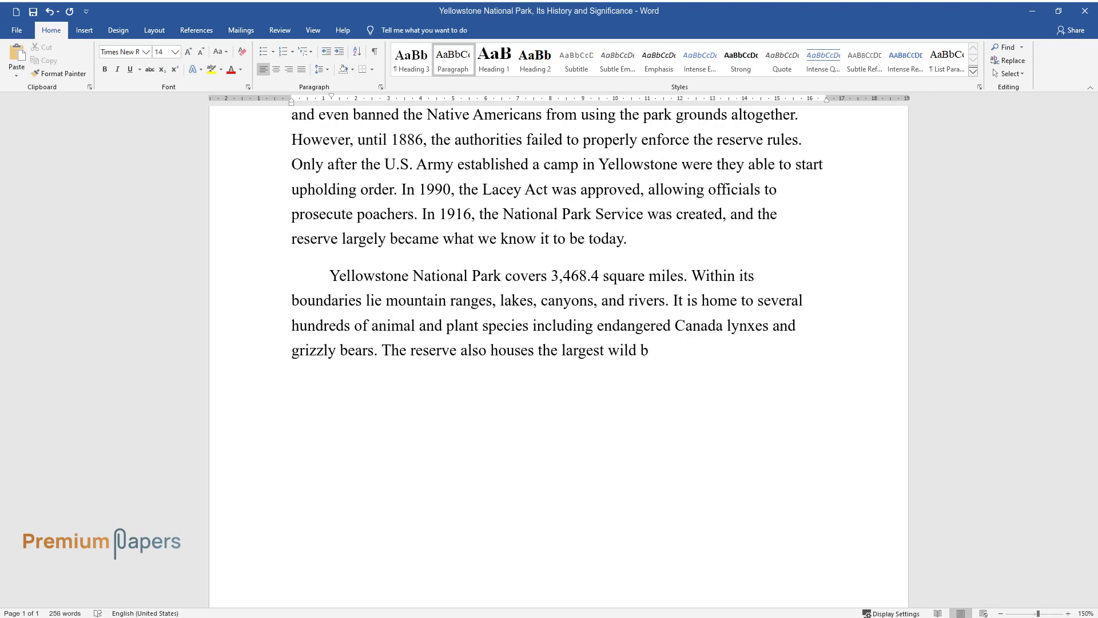
type("ison herd in the United States. The mos")
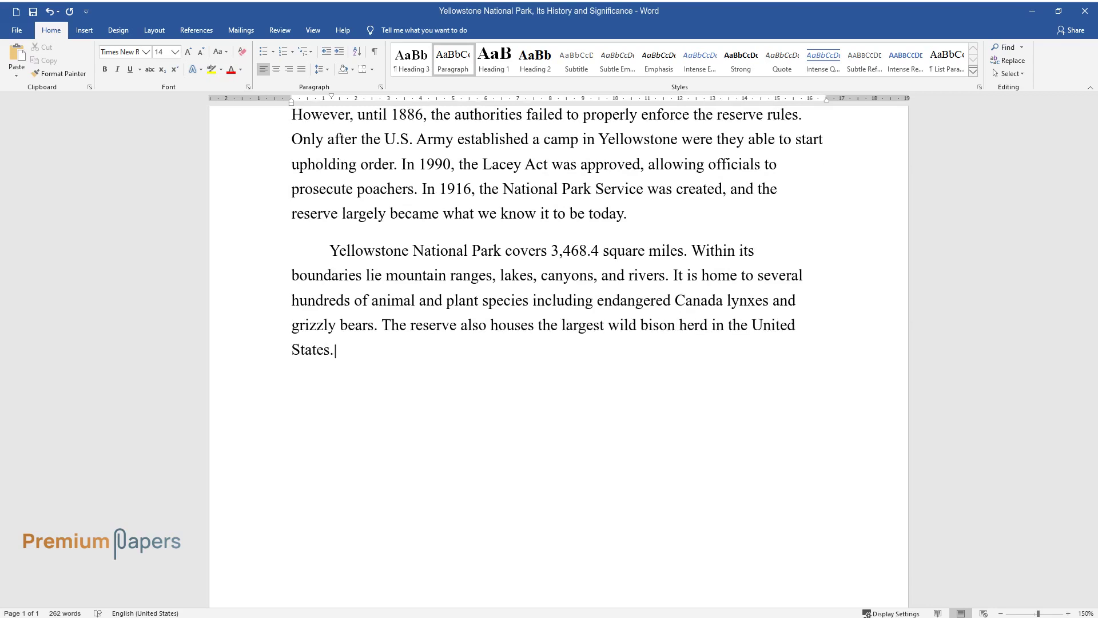
Step: Add that the park's most prominent feature is its geysers, which are fueled by the volcanic activity of the Yellowstone Caldera
type("t prominent feature of ")
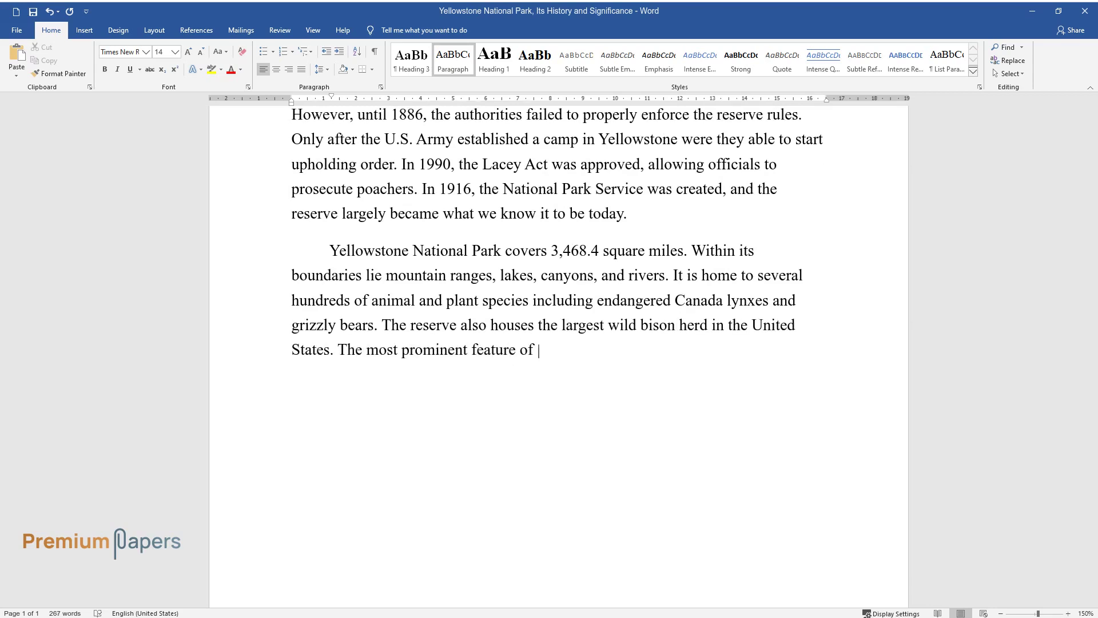
type("the park is its geysers, which")
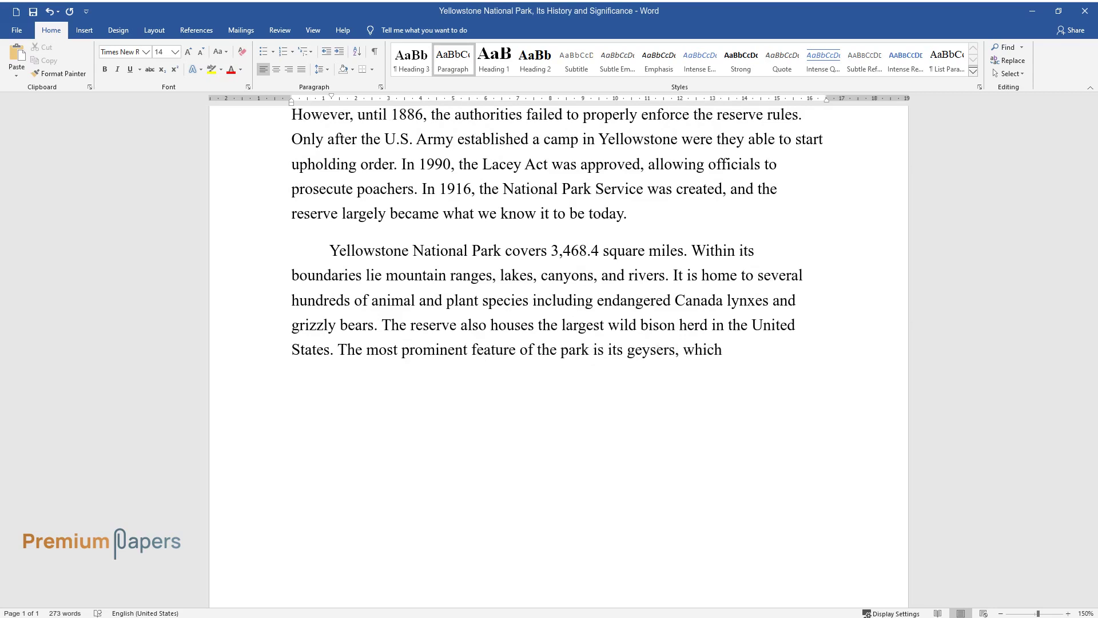
type(" are fueled by the volca")
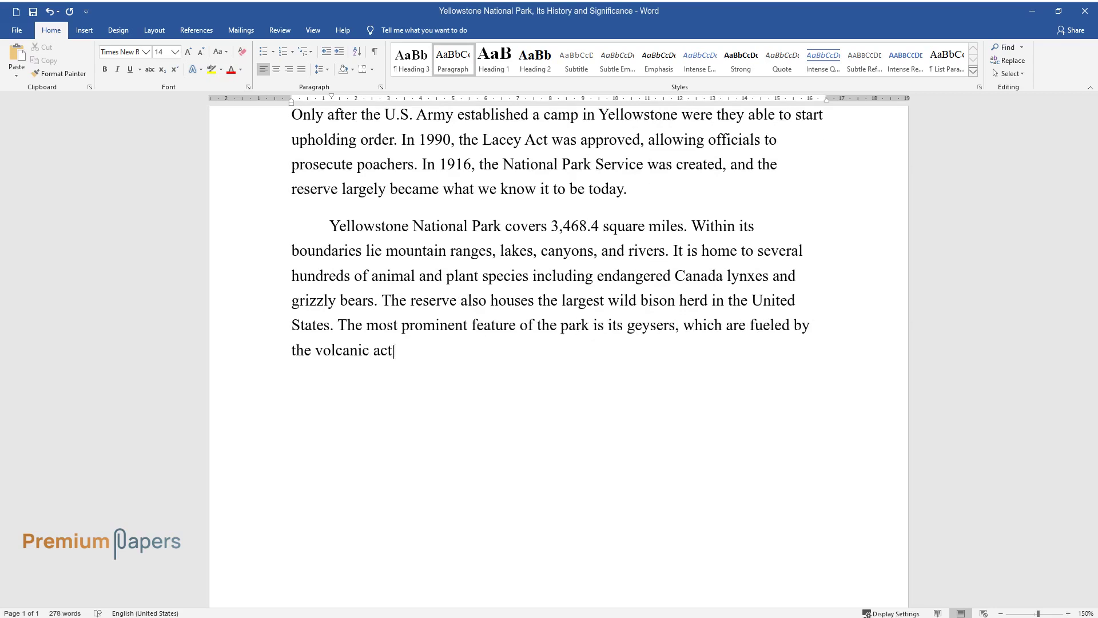
type("nic activity of the Yellowstone Calder")
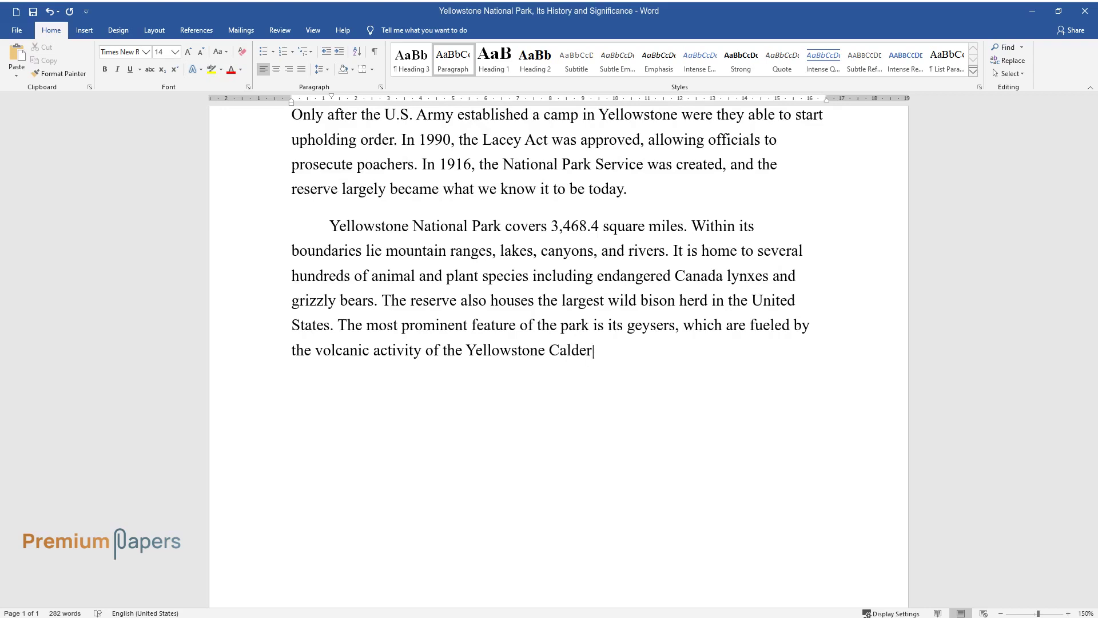
Step: Explain that water deep in the earth evaporates on hot rocks and is ejected explosively into the atmosphere, creating an impressive view for spectators
type("a. Water reaching deep into the")
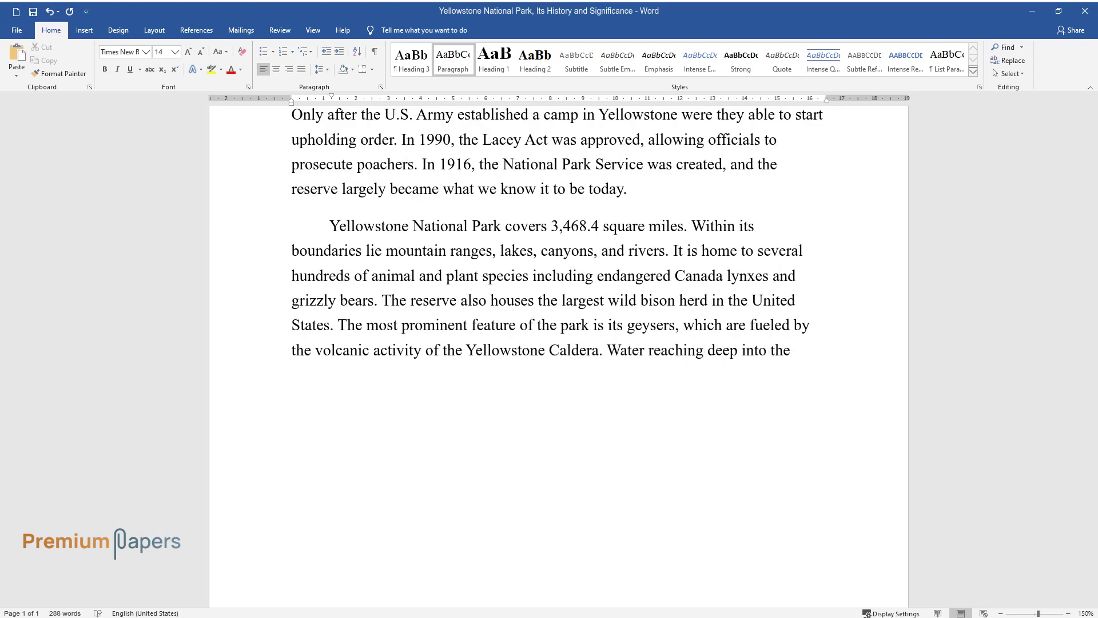
type(" earth rapidly evaporates upon reaching hot ro")
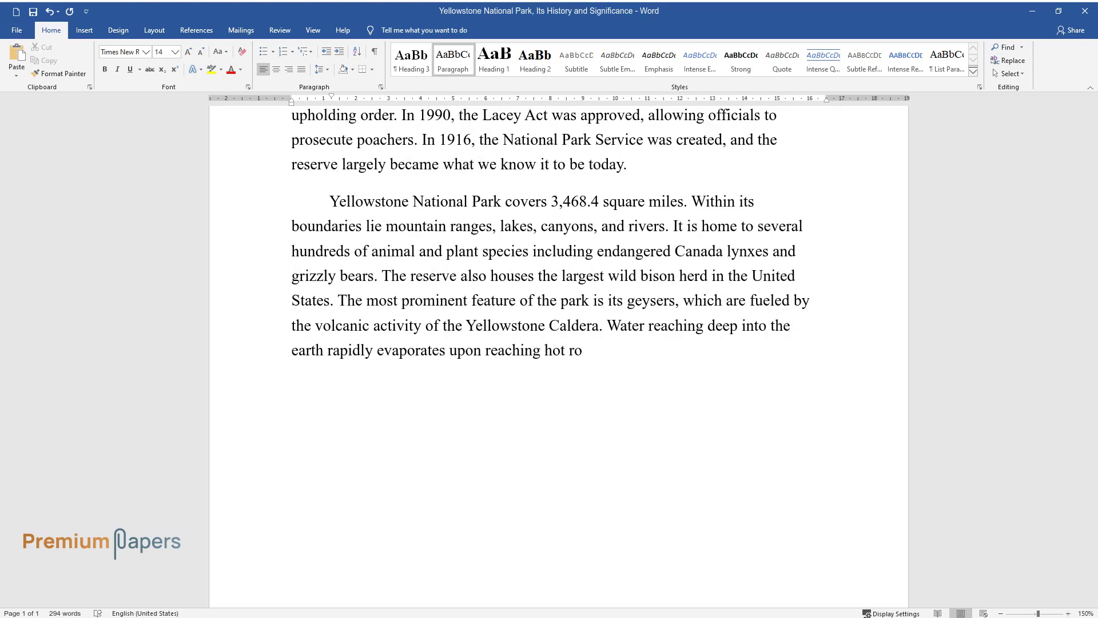
type("cks and is ejected explosively")
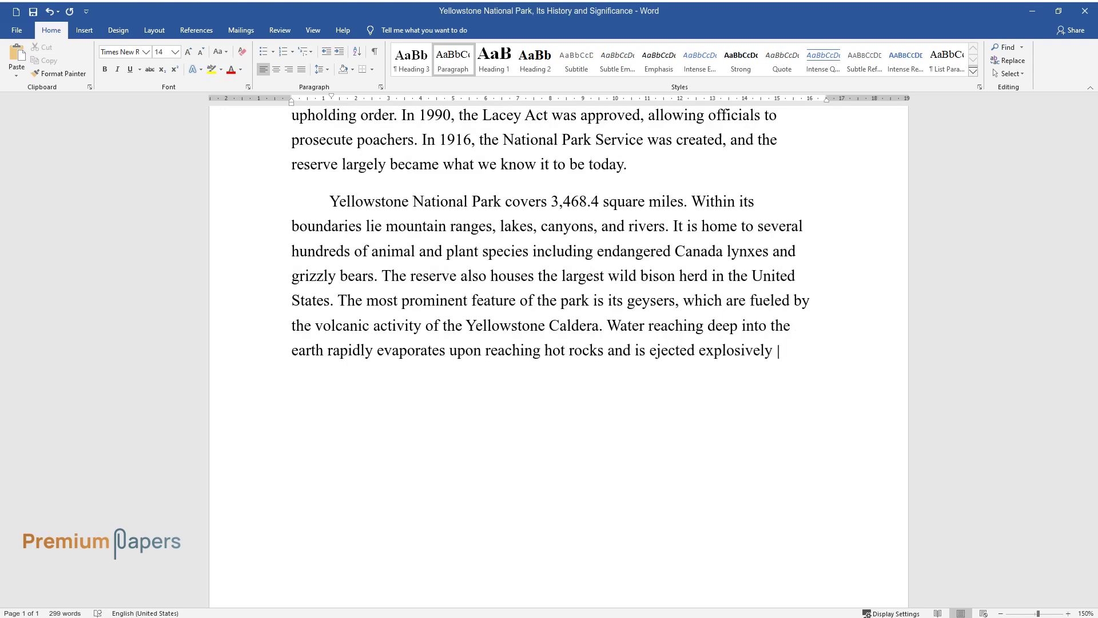
type(" into the atmosphere, creating an impre")
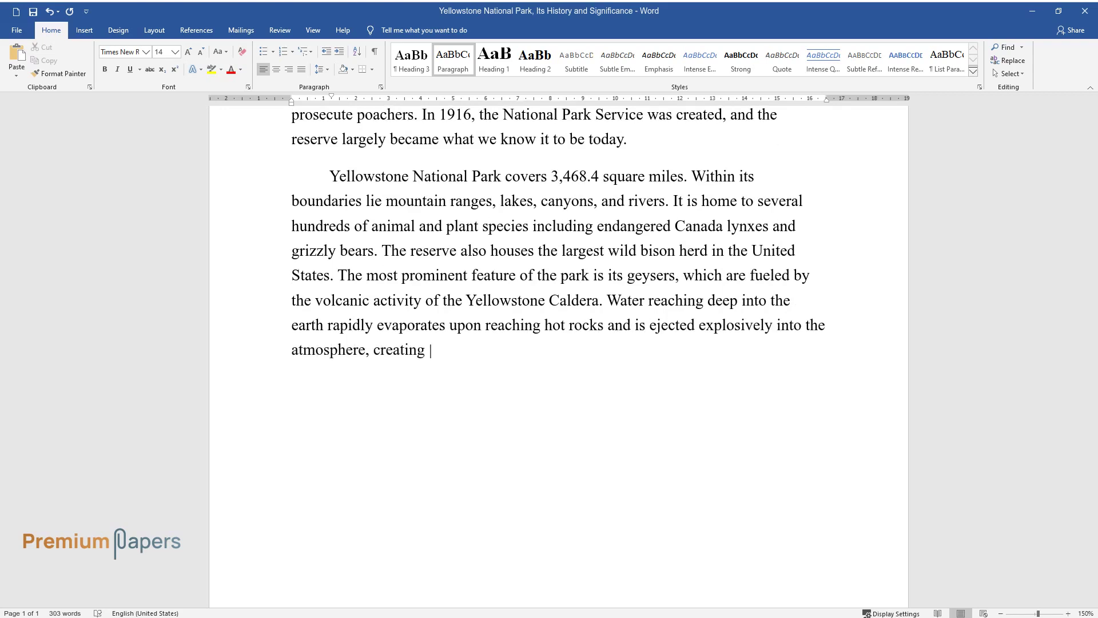
type("ssive view for spectato")
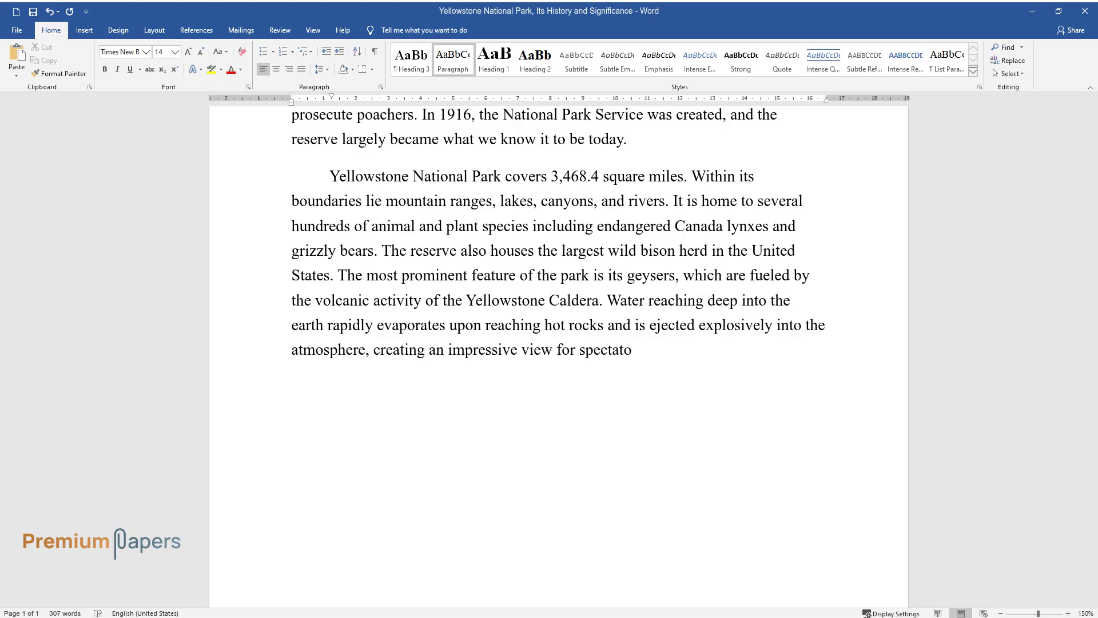
Step: Finish the paragraph by stating that tourists from all over the world come to see the undisturbed nature of the reserve
type("rs. Tourists from all over the ")
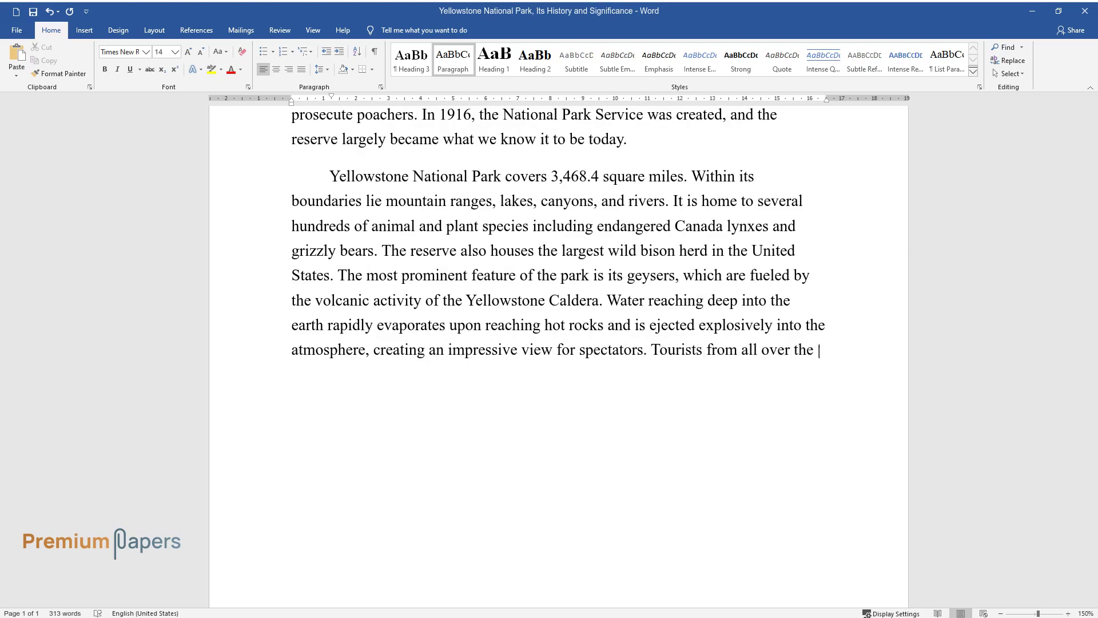
type("world come to see the undisturb")
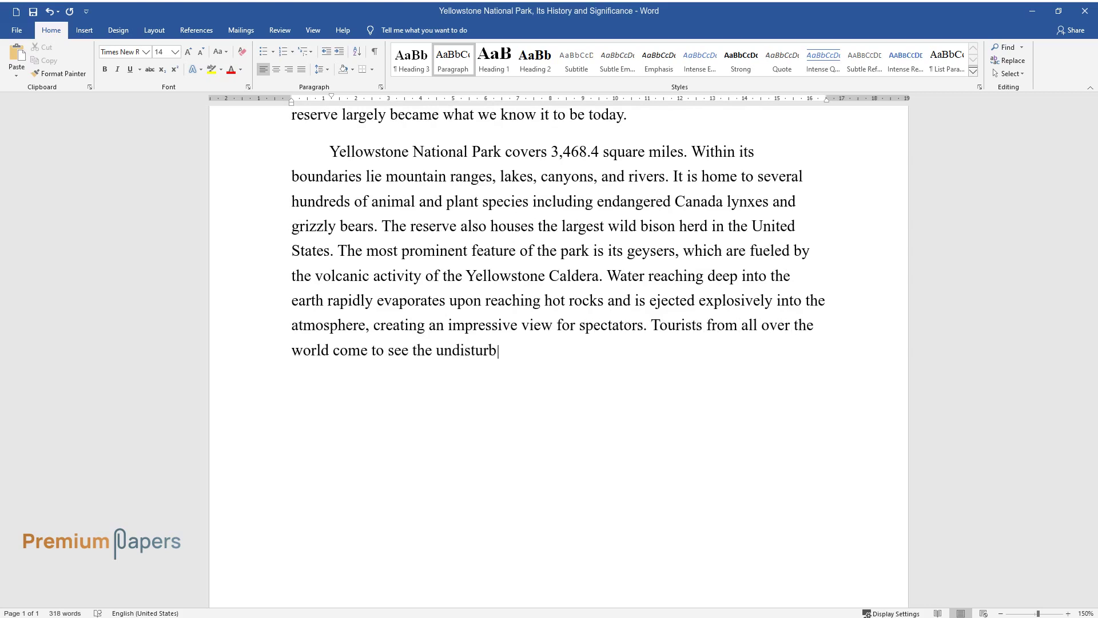
type("ed nature of the reserve.")
Step: Add the Heading 2 section title "Importance of the Park" below the geyser paragraph
key("Return")
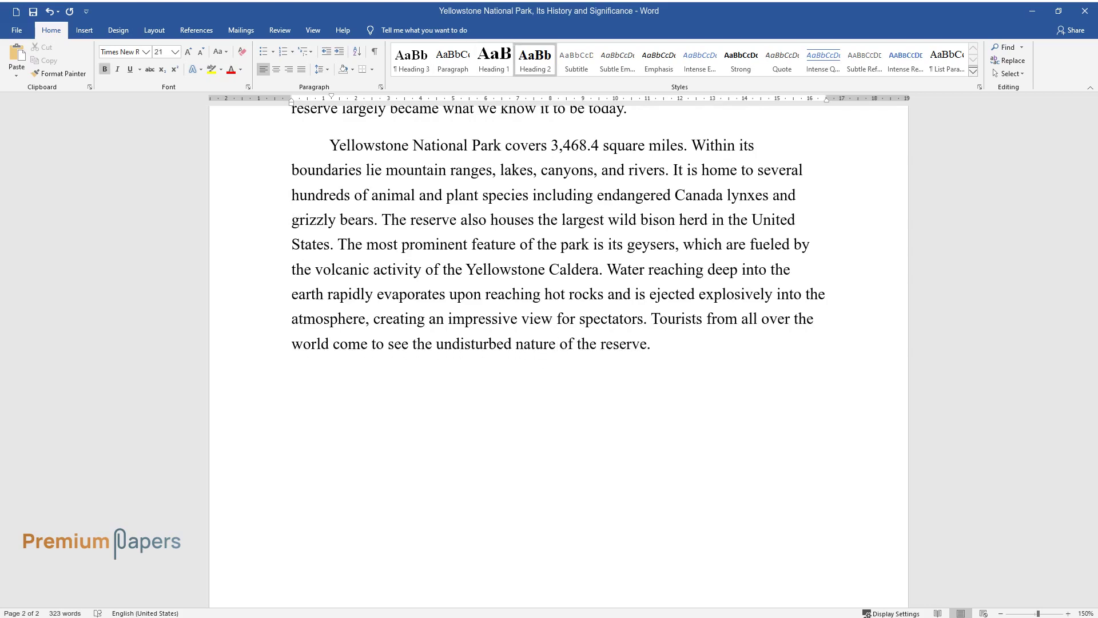
type("Importance of the Park")
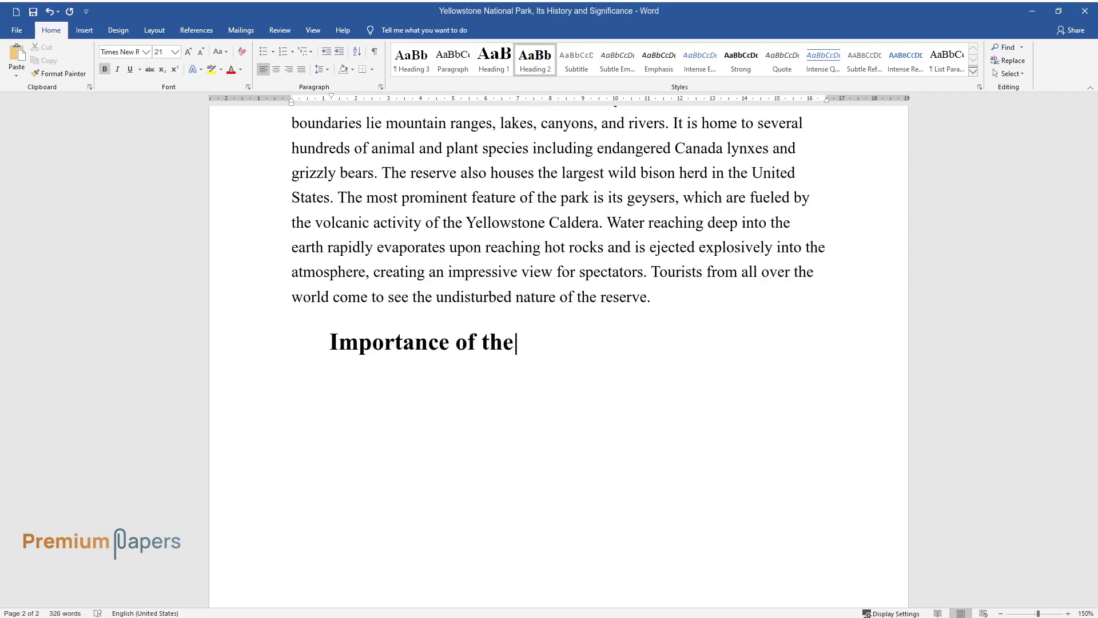
key("Return")
Step: Write that the park's initial reason was rather trivial, quoting the Act of Dedication: "as a public park or pleasuring ground for the benefit and enjoyment of the people."
type("The ini")
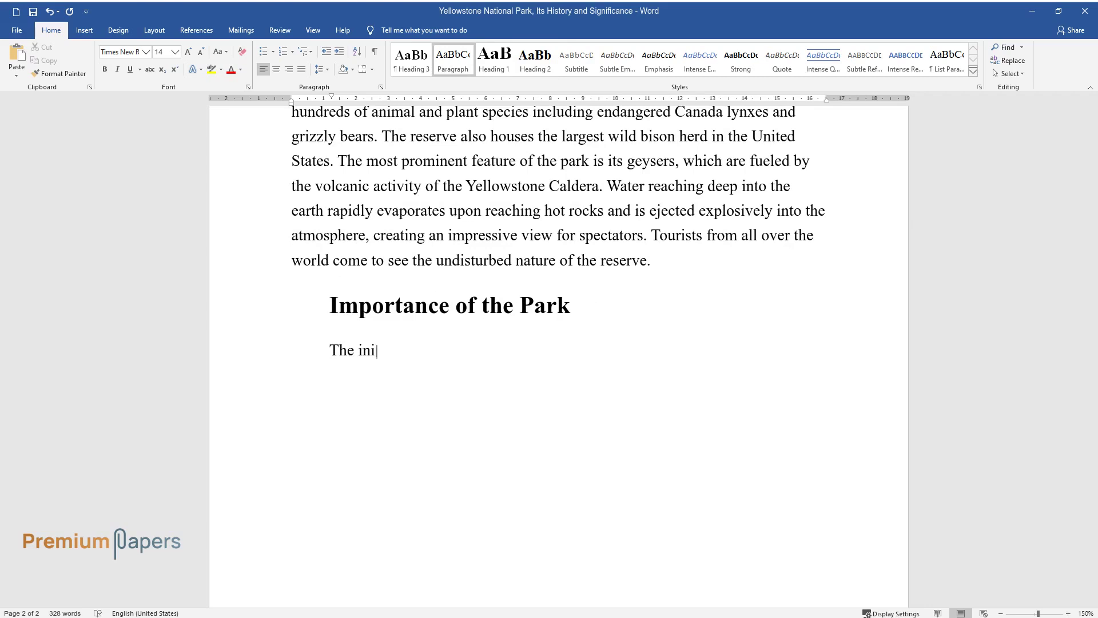
type("tial reason for the creation of Yel")
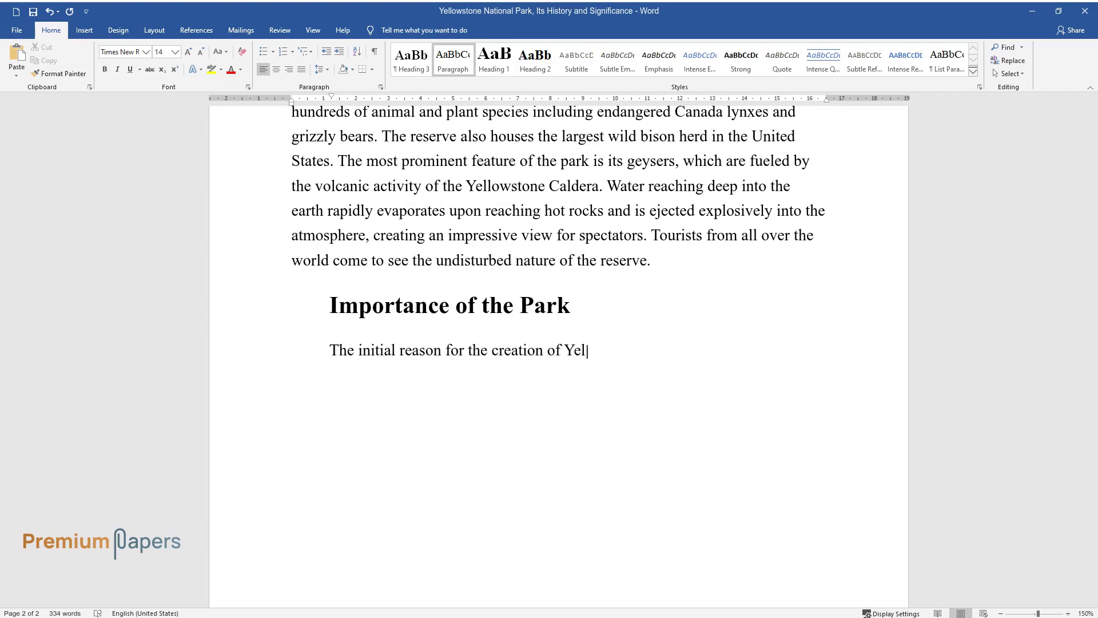
type("lowstone National Park was rather ")
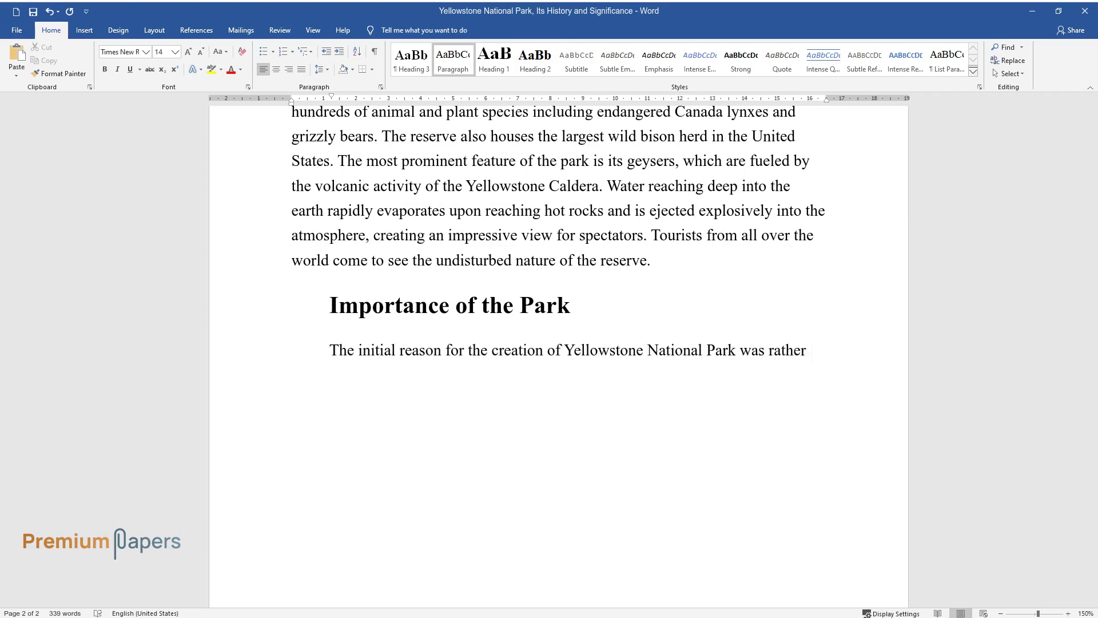
type("trivial. As the Act of Dedication s")
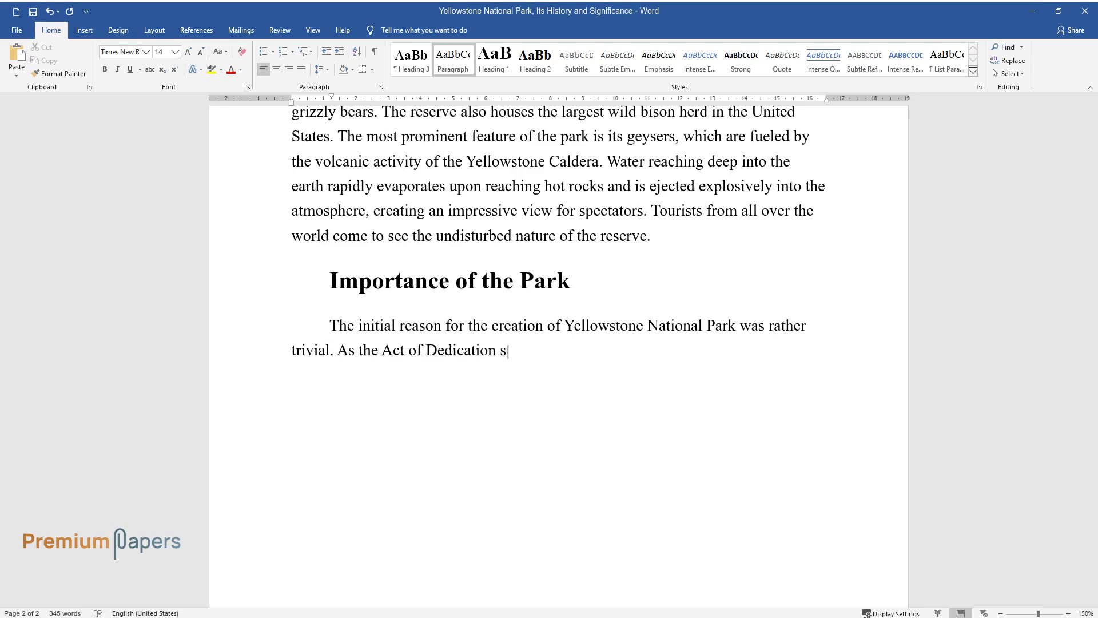
type("tates, Yellowstone was founded “as")
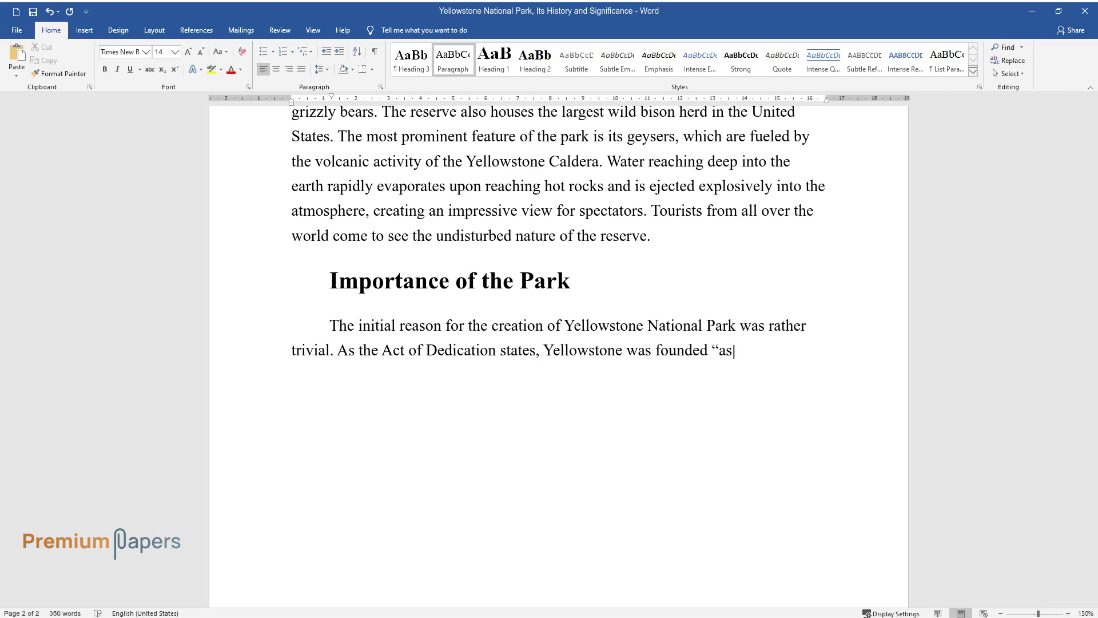
type(" a public park or pleasuring ground")
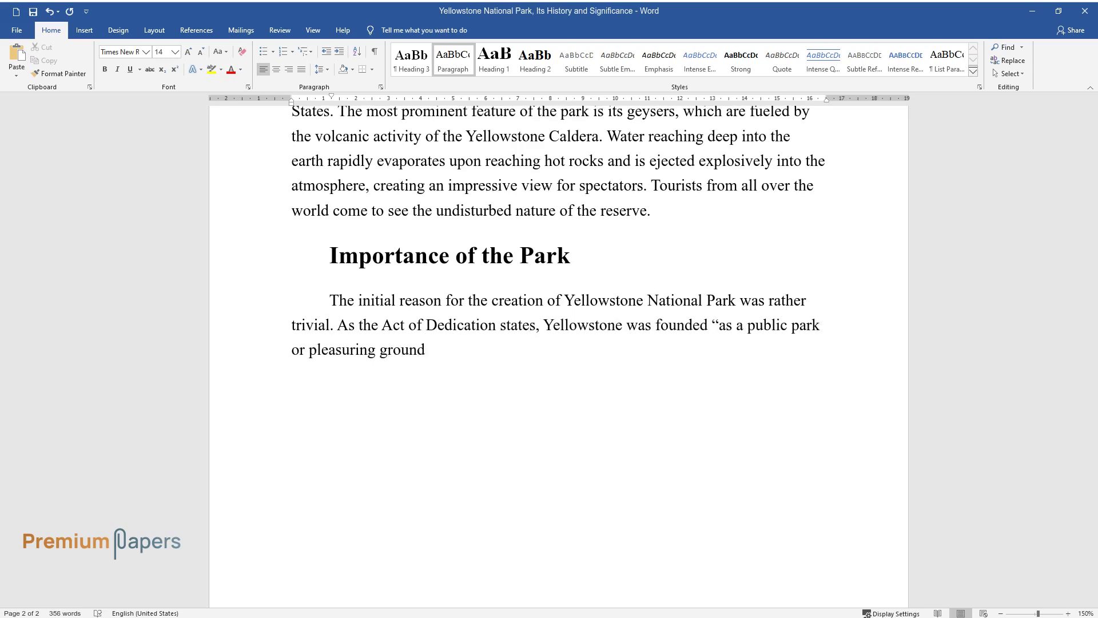
type(" for the benefit and enjoyment of ")
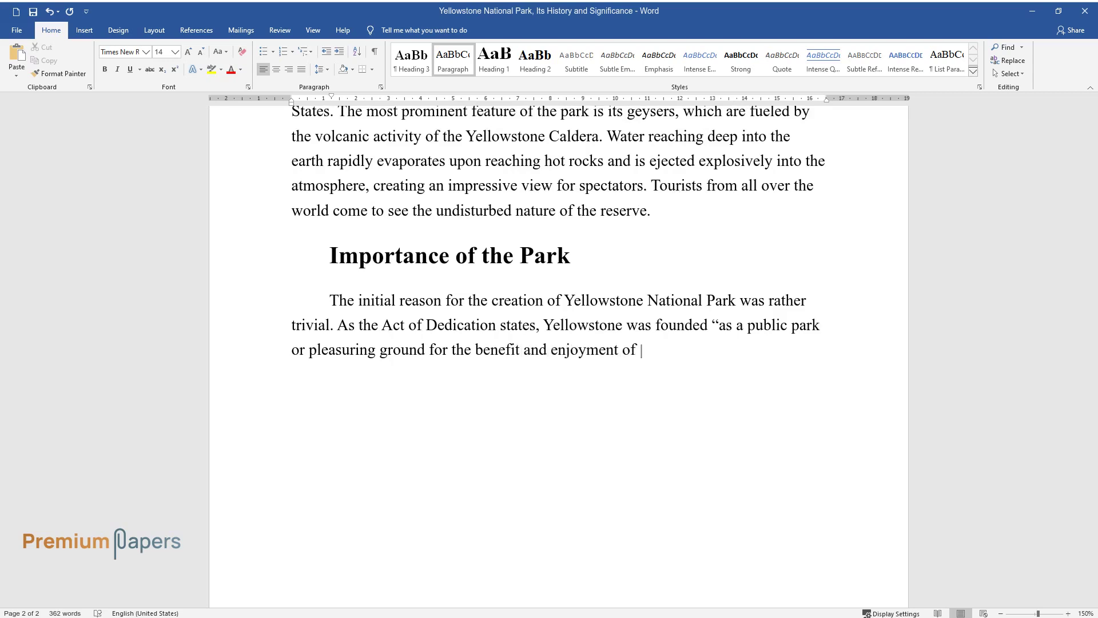
type("the people.” The park boundaries were meant")
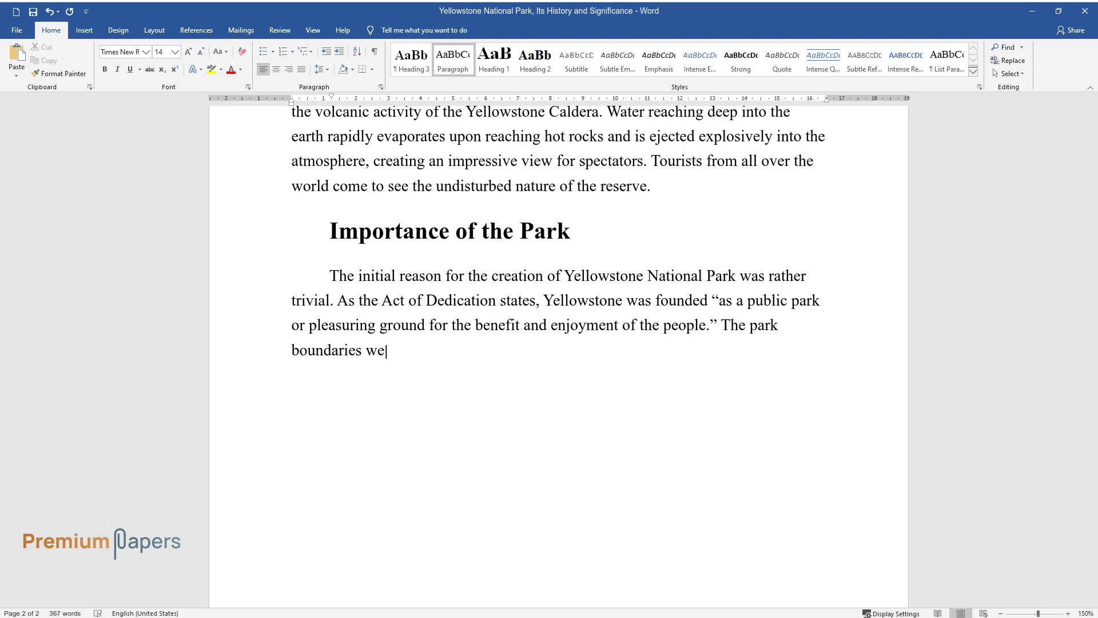
Step: Add that the park boundaries were meant to include all known geothermal basins in the region, with no other concerns taken into consideration
type(" to include all of the kno")
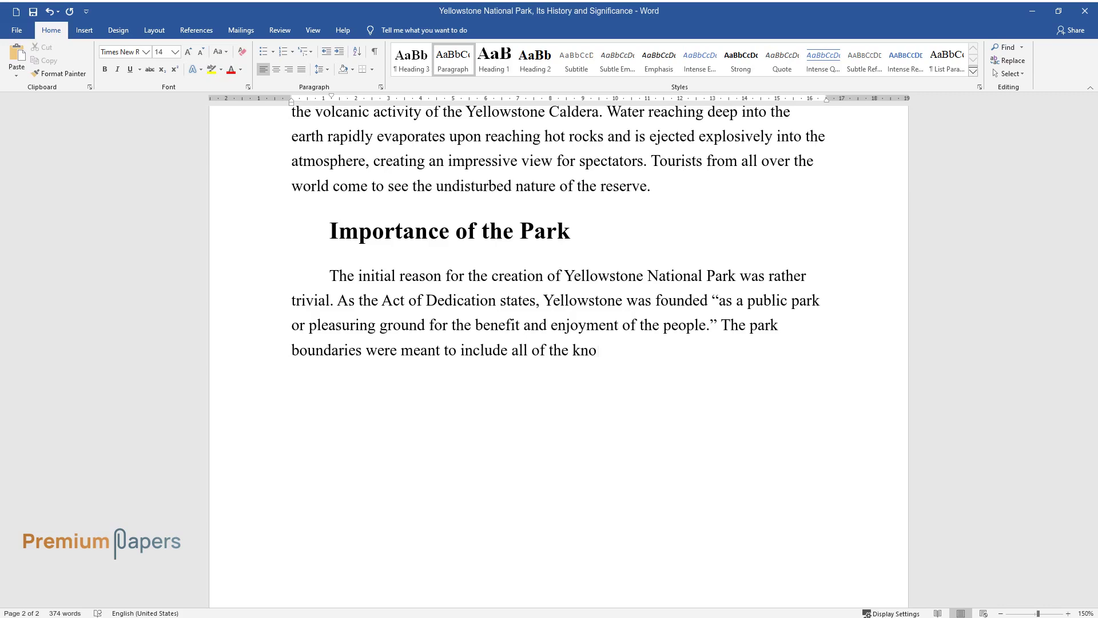
type("wn geothermal basins in the region")
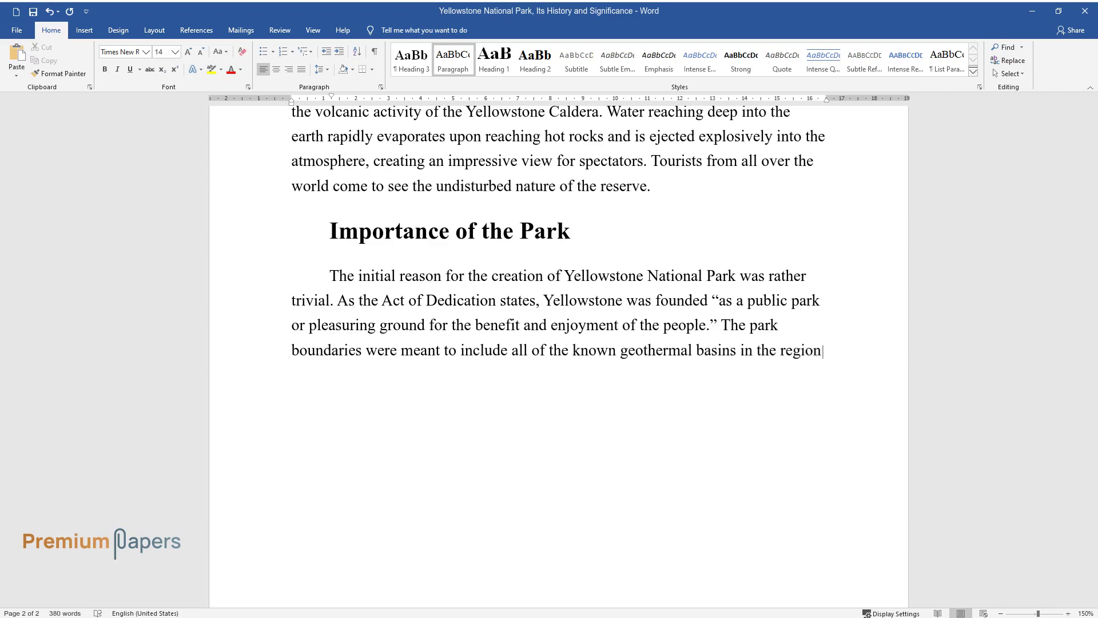
type(" and no other concerns were taken i")
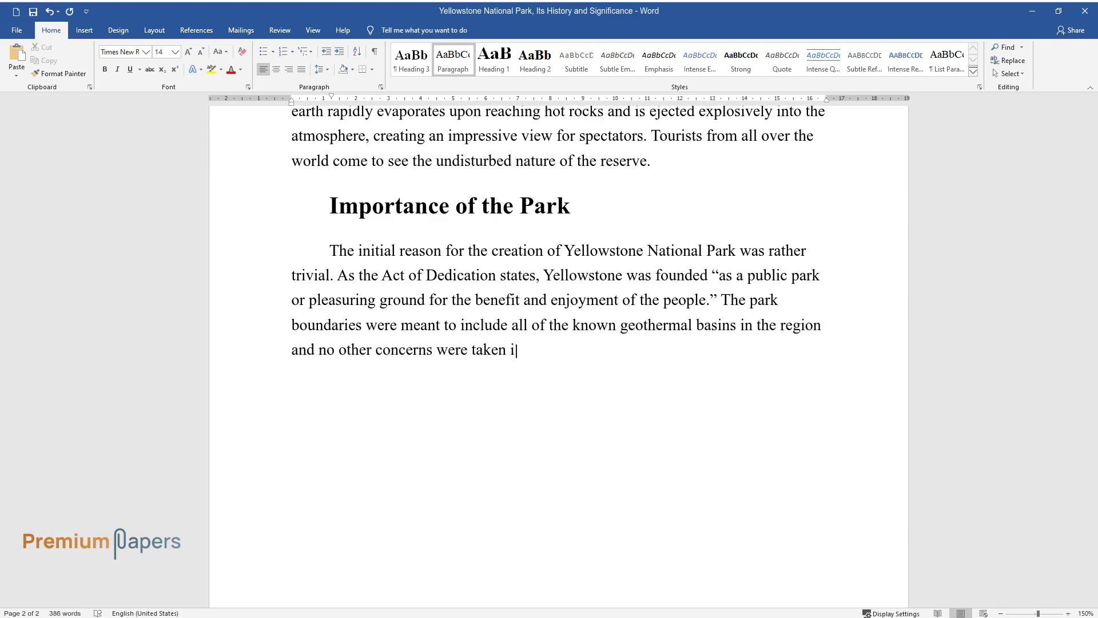
type("nto consideration. However, these d")
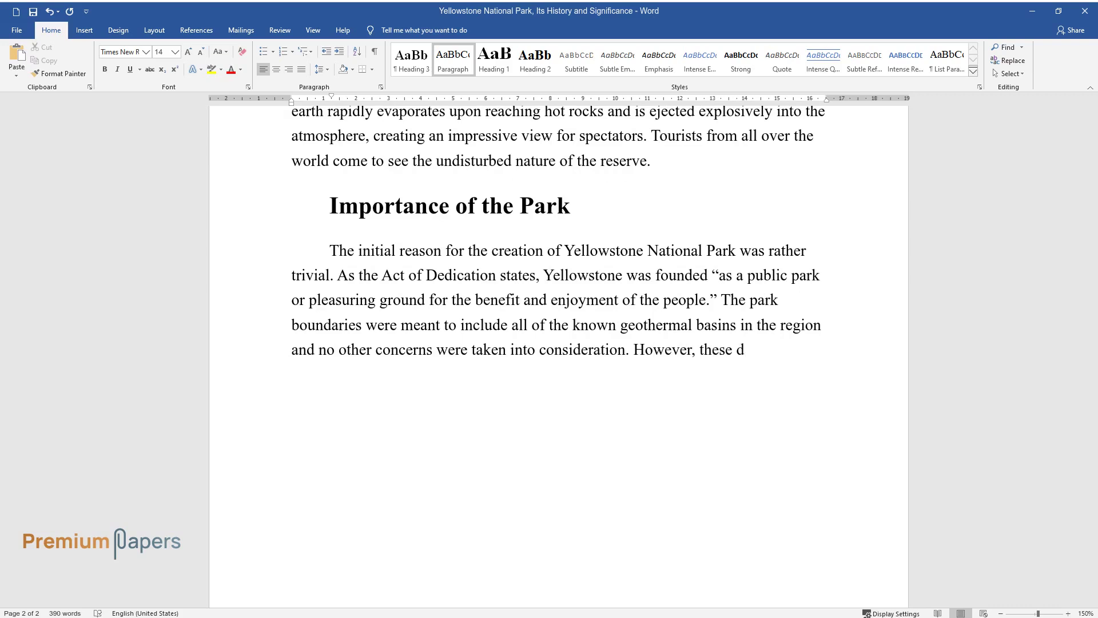
Step: Add the park's greater role in ecological studies and wildlife preservation, as the only northern temperate-zone ecosystem still mostly untouched by human activities
type("ays, the park plays a much greater")
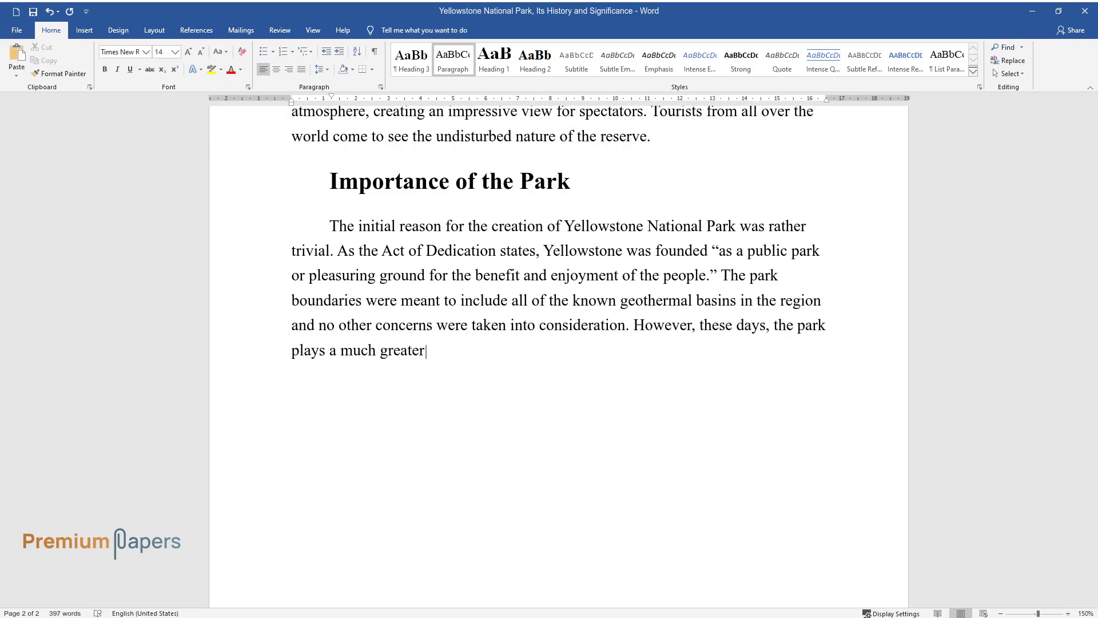
type(" role in ecological studies and wi")
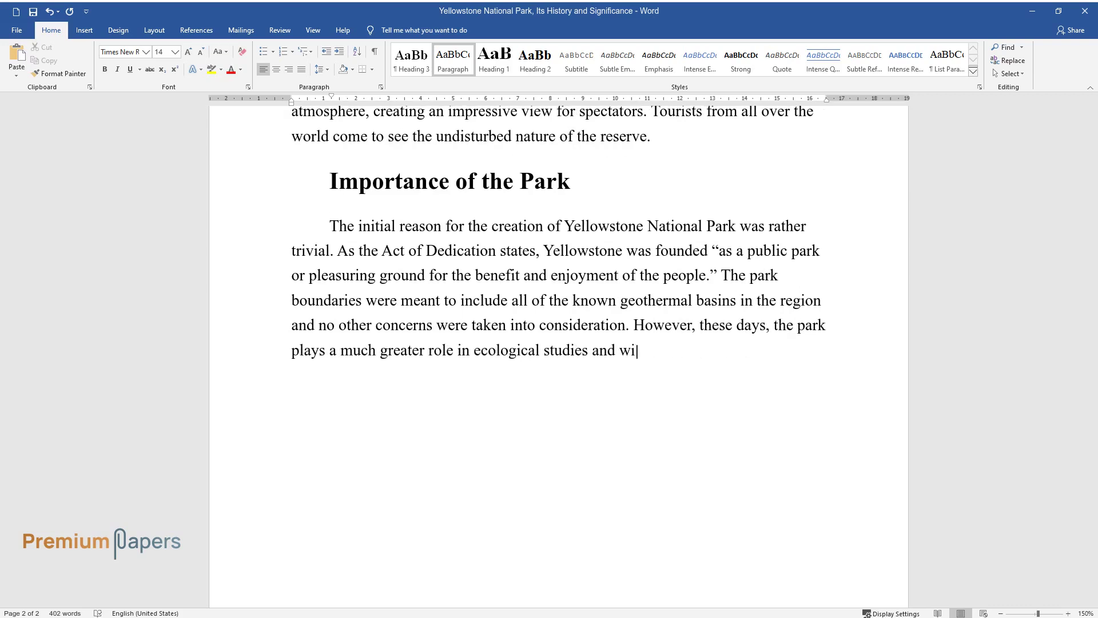
type("ldlife preservation. It is the only ecosystem in the tempera")
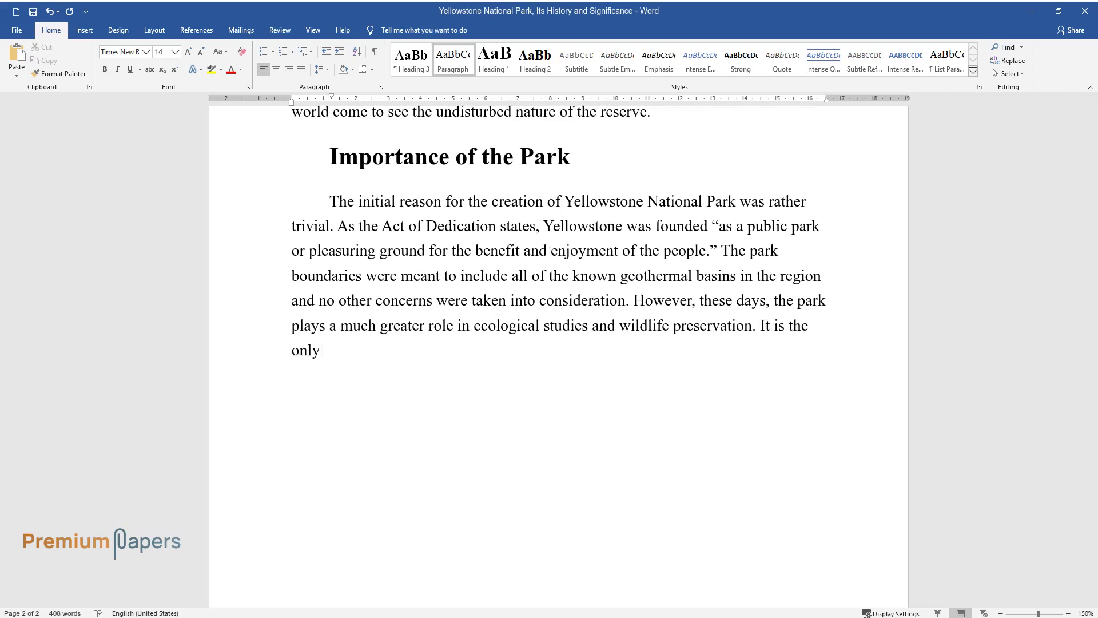
type("te climat")
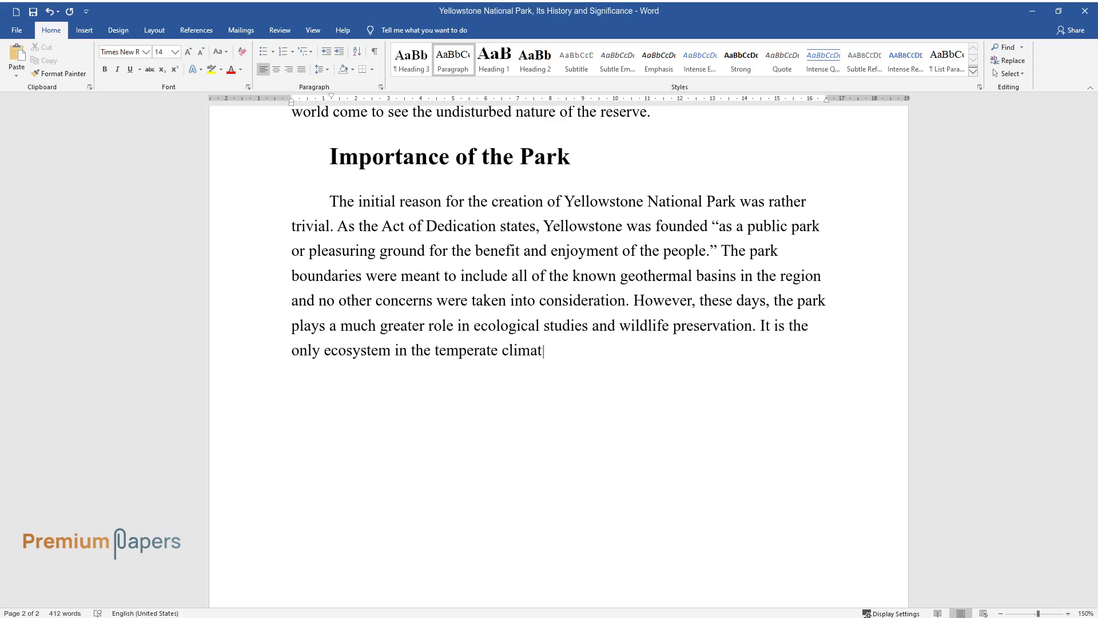
type("e zone of the northern hemisphere s")
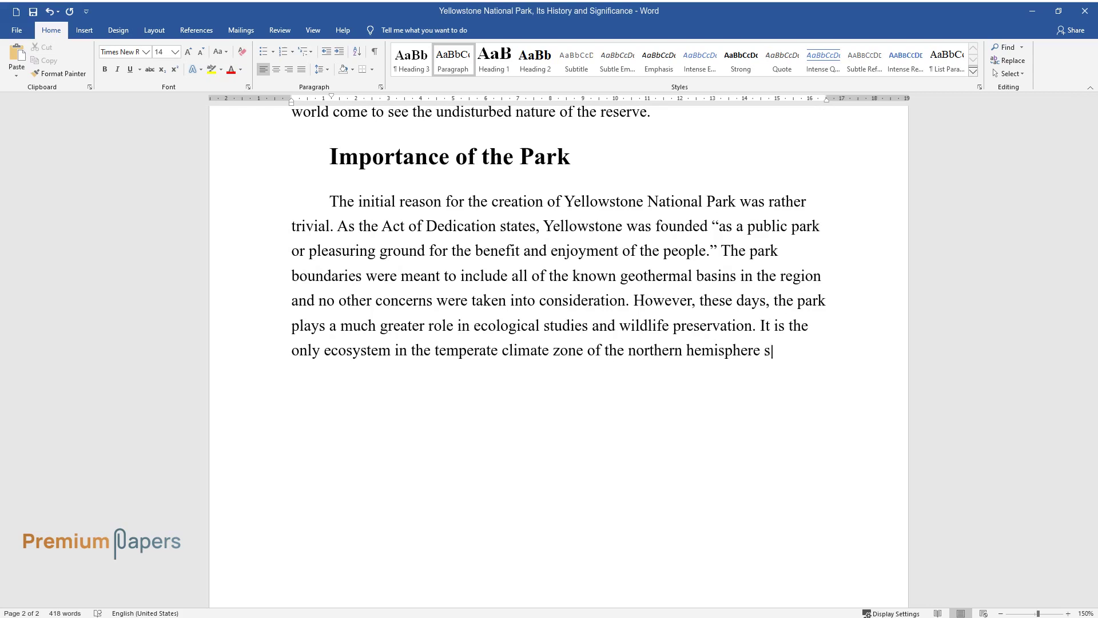
type("till mostly untouched by human activities.")
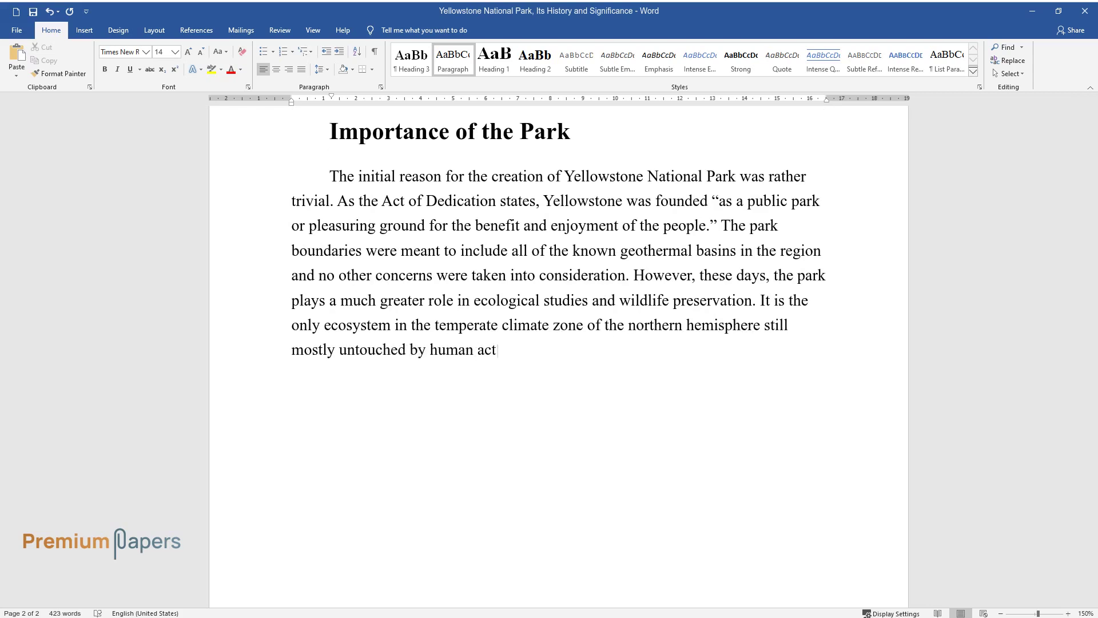
Step: Start a new paragraph stating that the park offers the only opportunity to experience how this climate zone's lands looked before humanity changed them forever
key("Return")
type("This me")
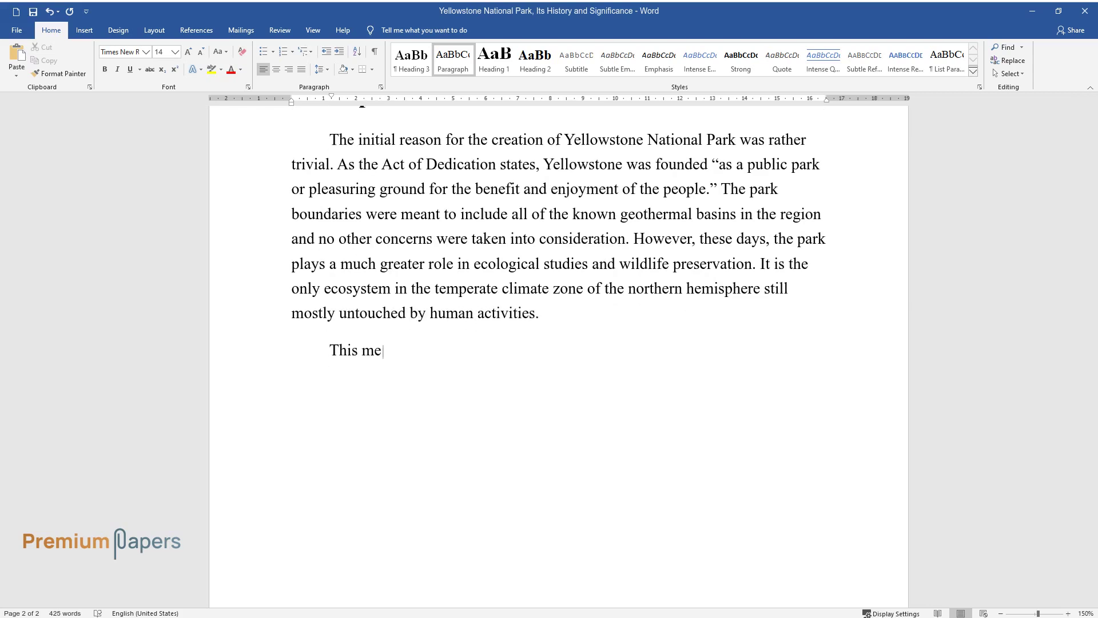
type("ans that the park offers the only o")
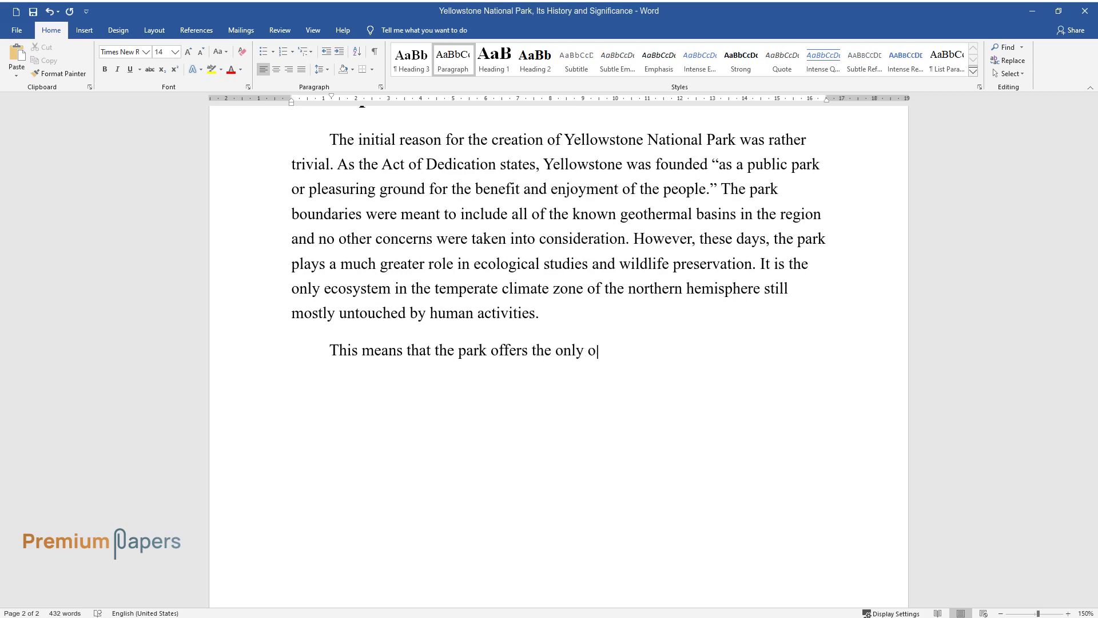
type("pportunity for people to experience")
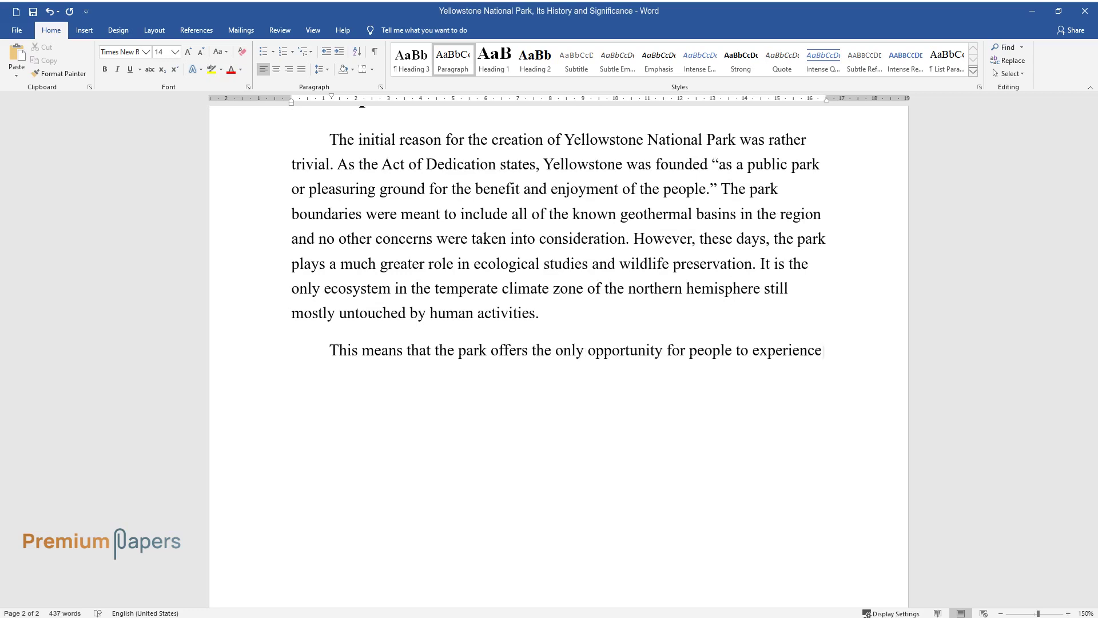
type(" how the lands in this climate zone")
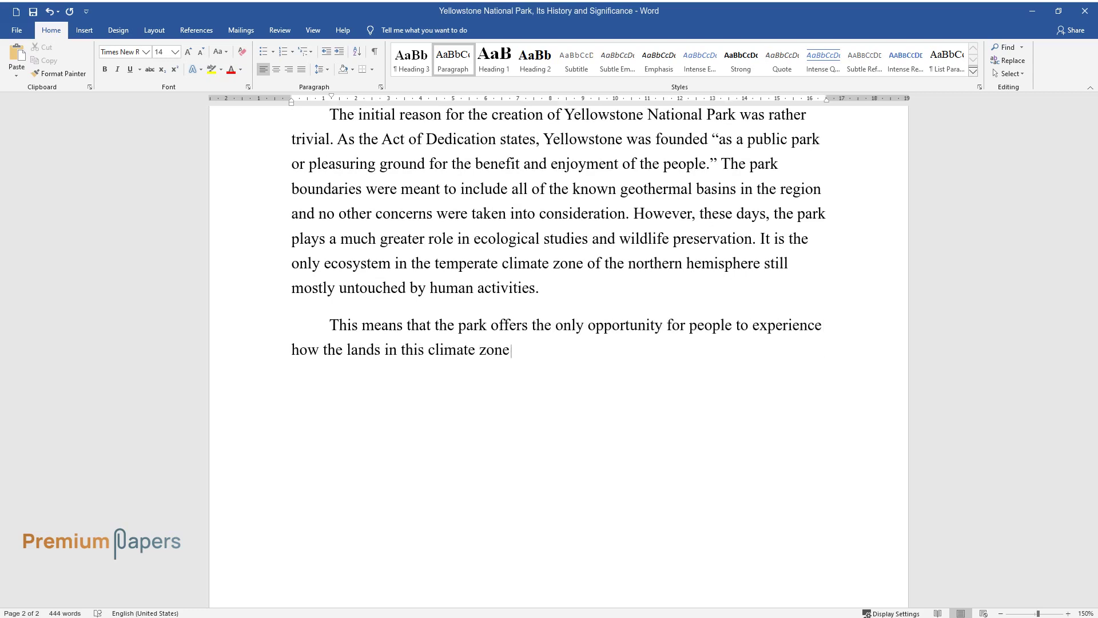
type(" looked before humanity changed them forever")
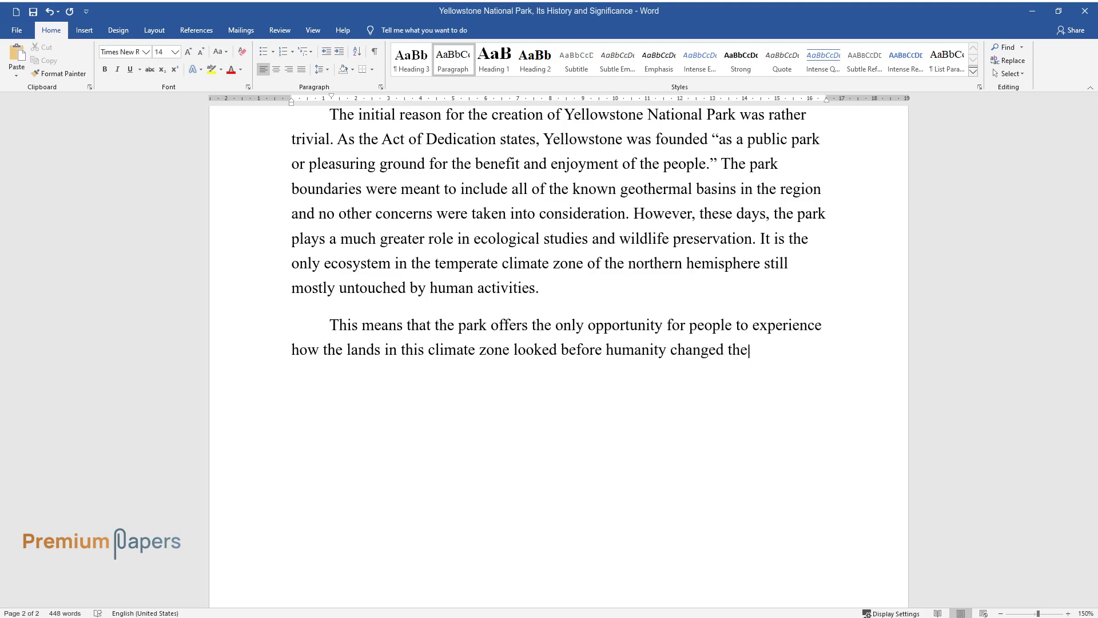
Step: Add that the park is under constant study by researchers who examine the natural processes in this unique environment
type("k is under consta")
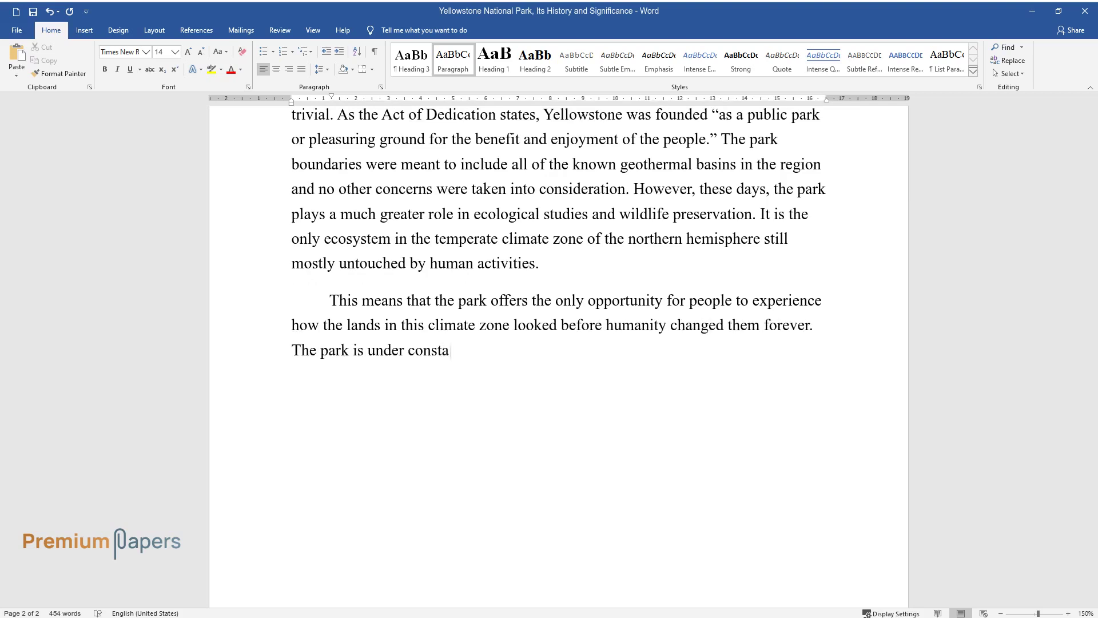
type("nt study by researchers who examine")
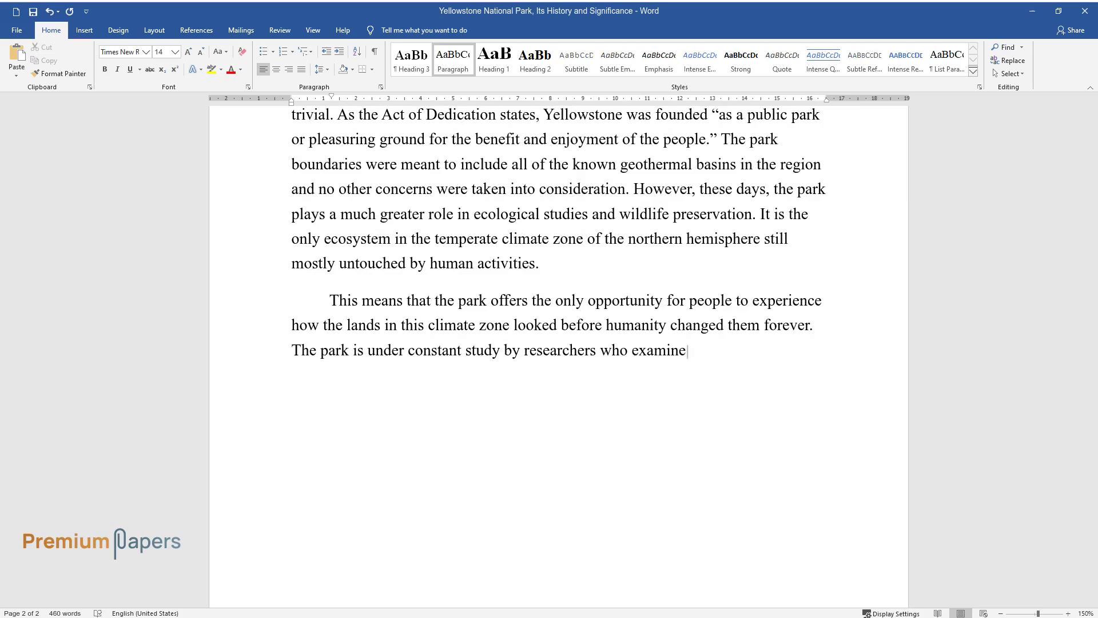
type(" the natural processes in this unique environment. Th")
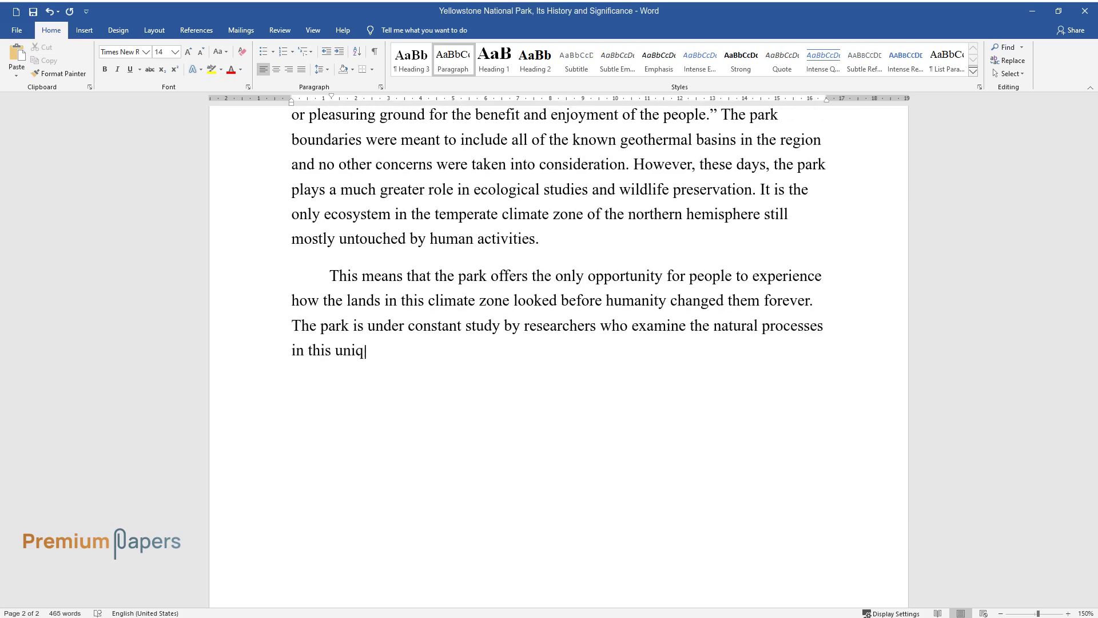
Step: Add that the reserve also lets people experience untouched nature and see the dramatic changes humankind has brought to the natural environment
type("e reserve also gi")
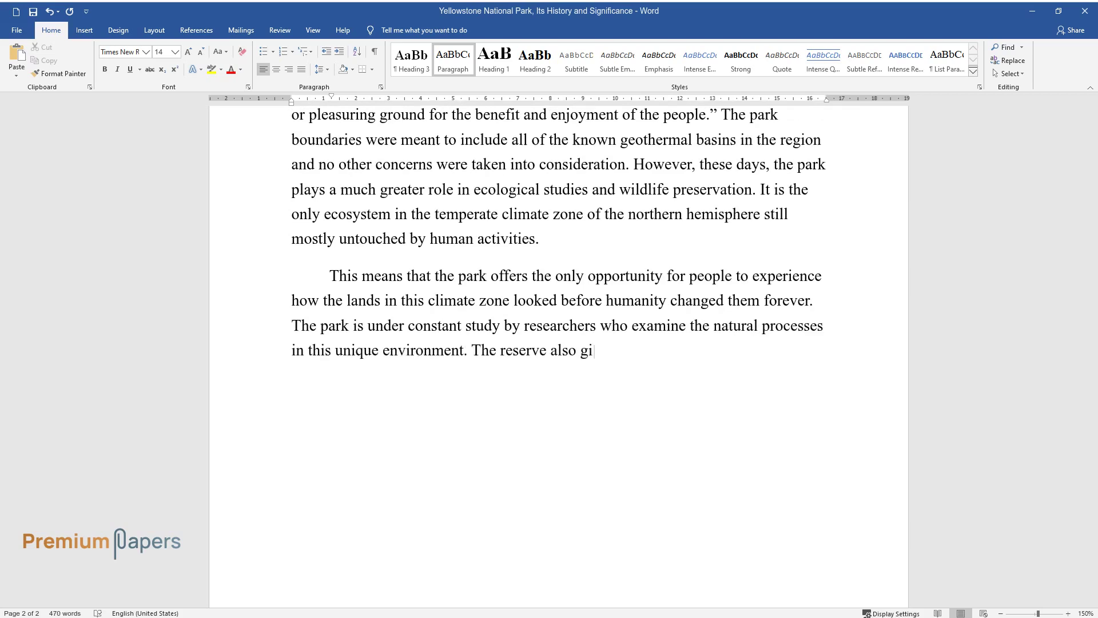
type("ves people an opportunity to experi")
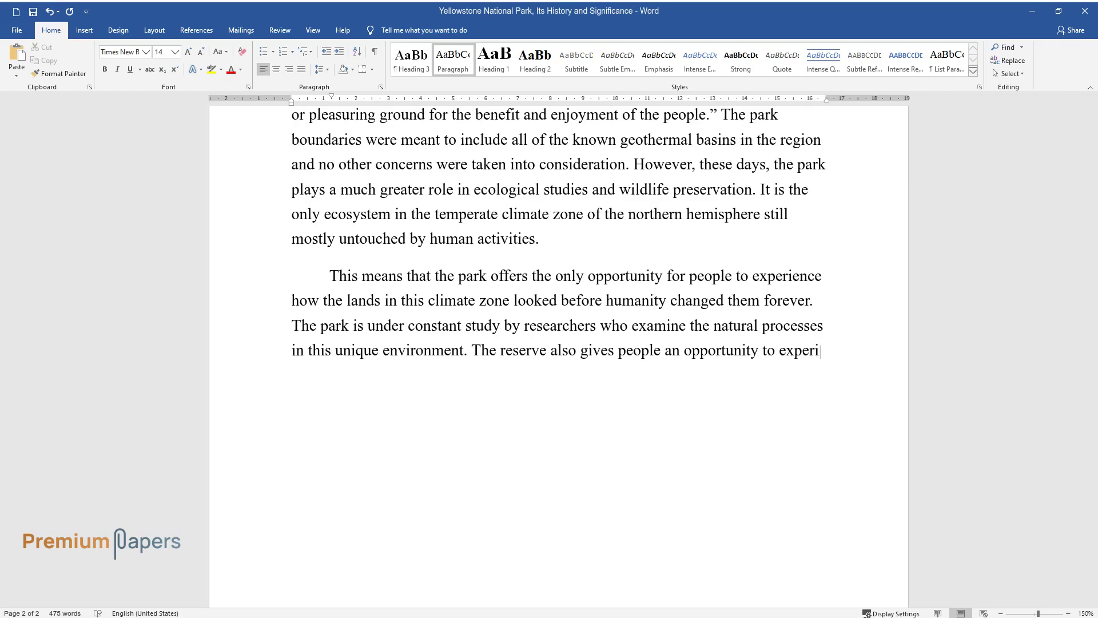
type("ence untouched nature and see the dr")
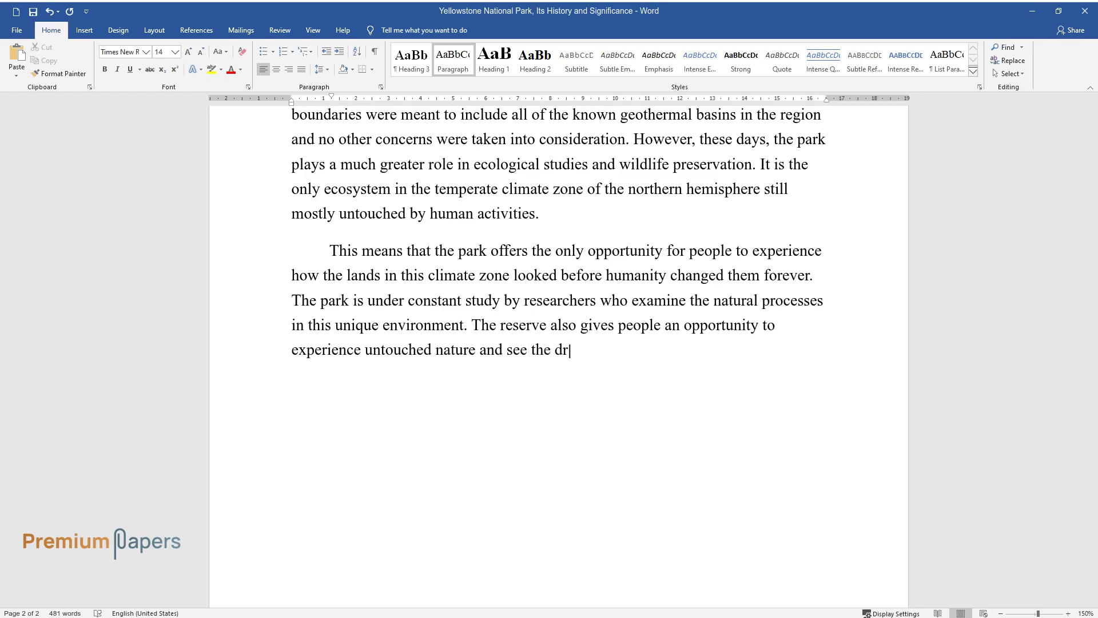
type("amatic changes that humankind has b")
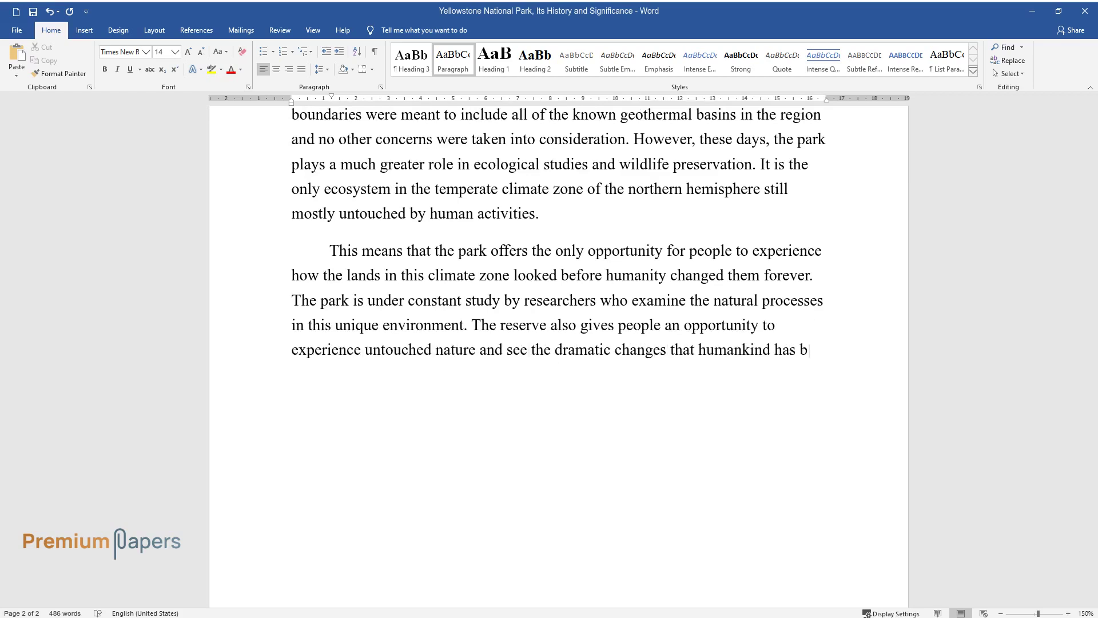
type("rought to the natural environment. ")
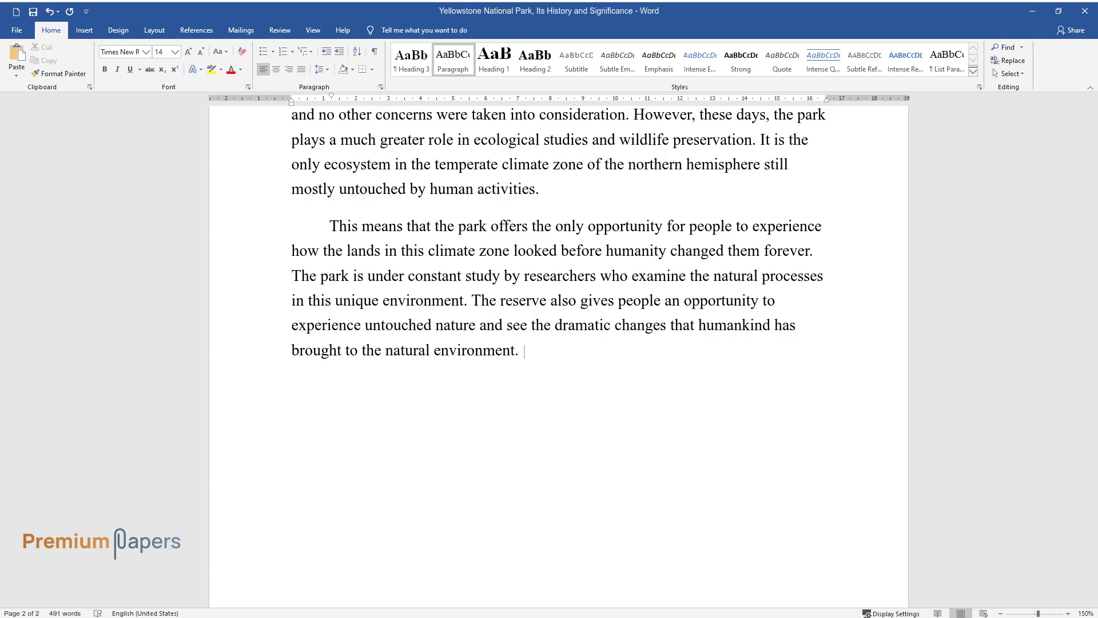
Step: Add that Yellowstone is an extremely important reserve needing protection for the benefit of both the scientific community and the public
type("Indeed, Yellowstone National Park i")
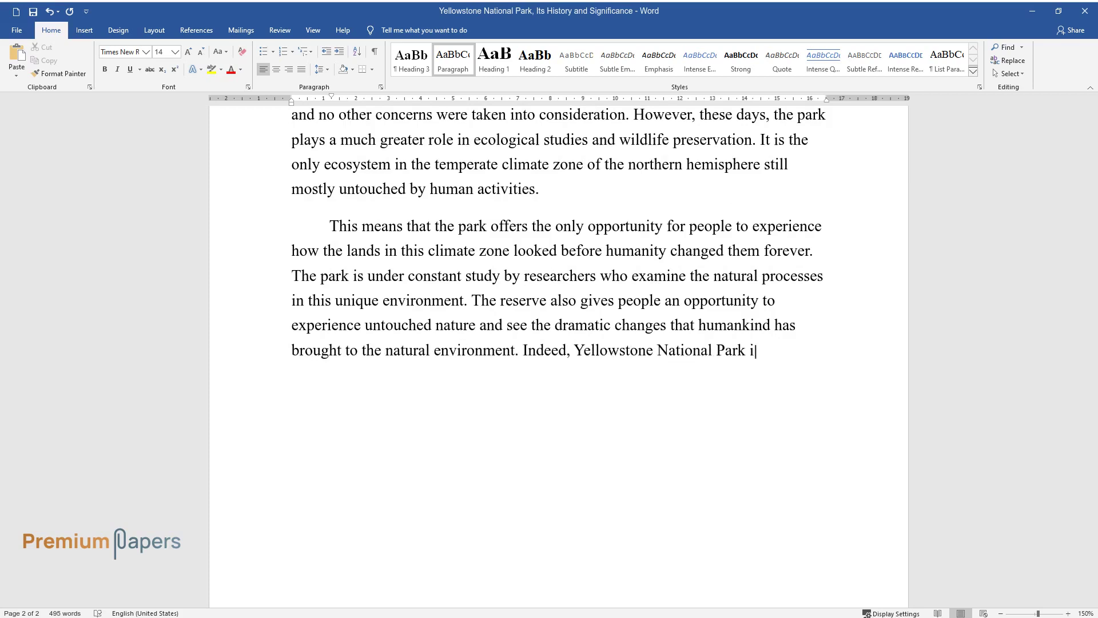
type("s an extremely important reserve that needs")
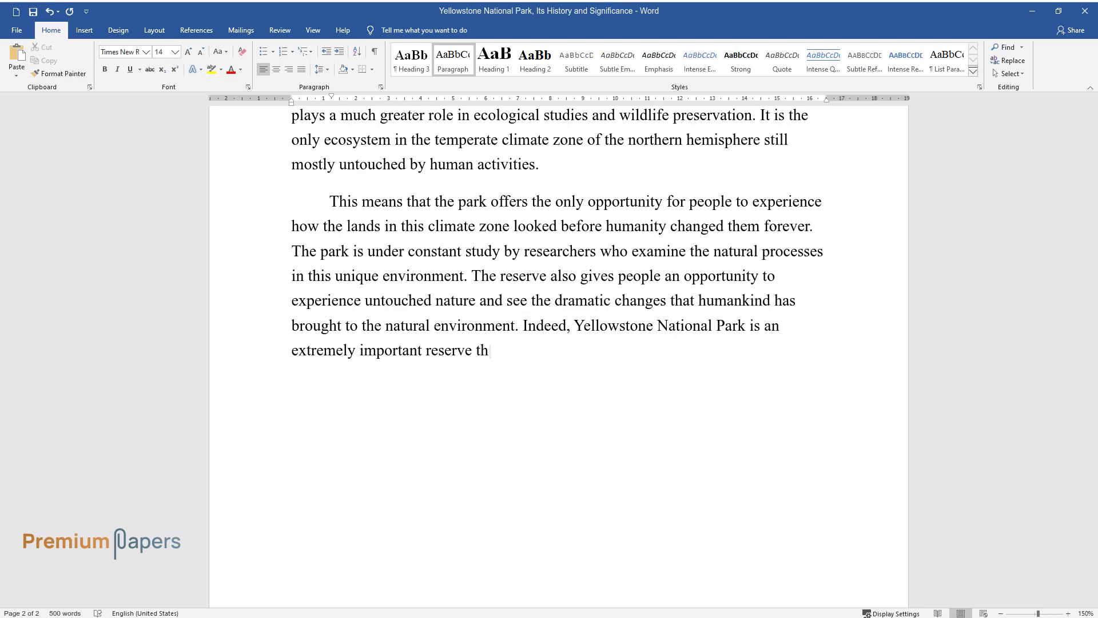
type(" to be protected for the be")
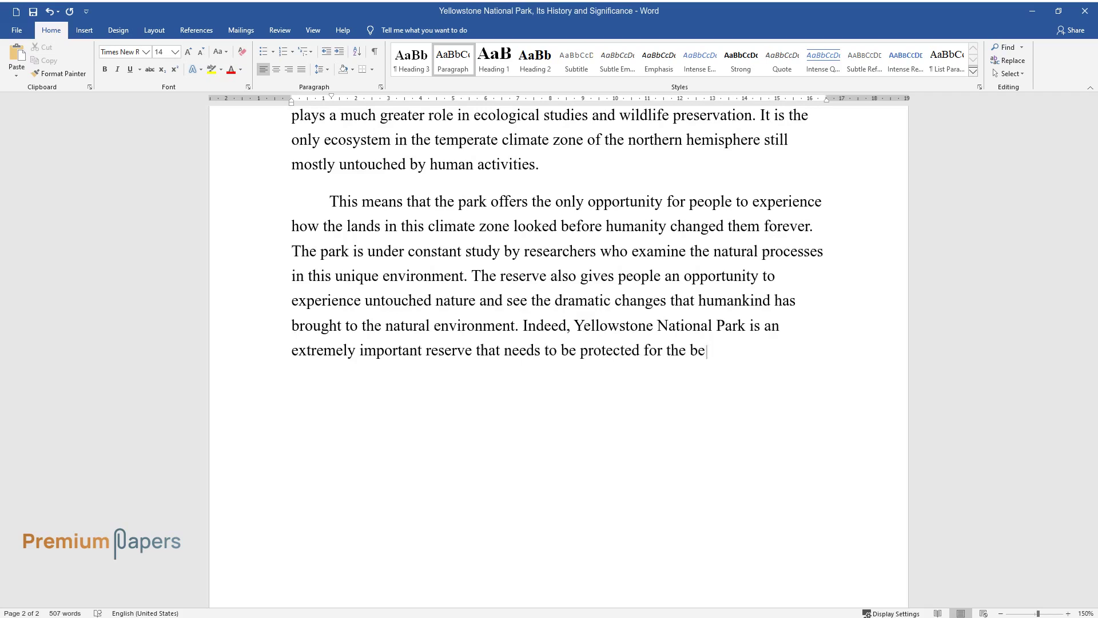
type("nefit of both the scientific commun")
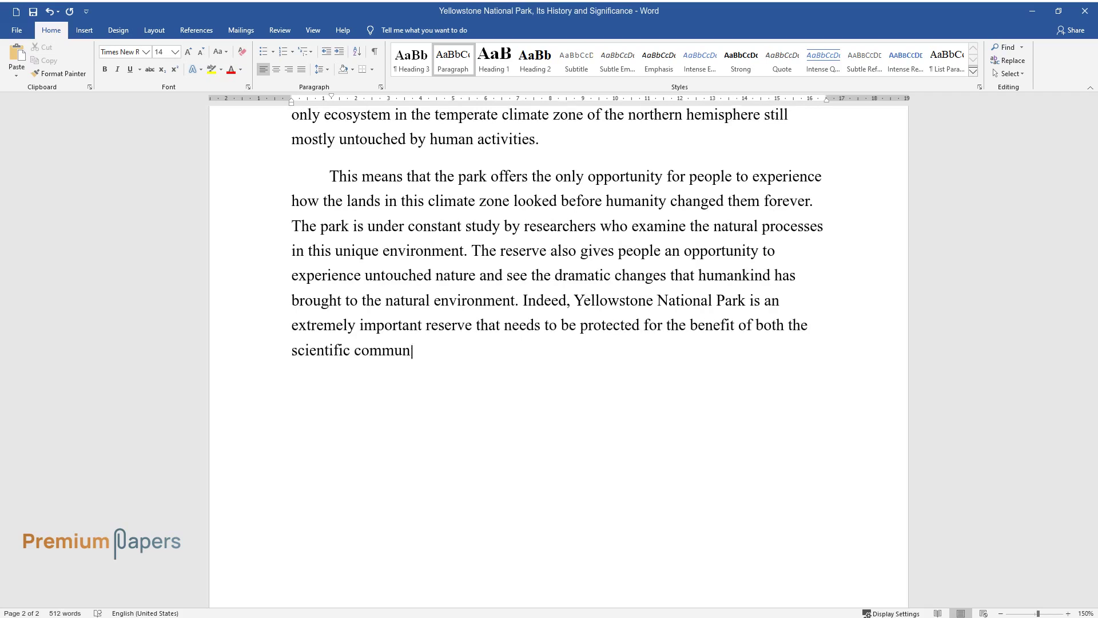
type("ity and the public. Aside from its ")
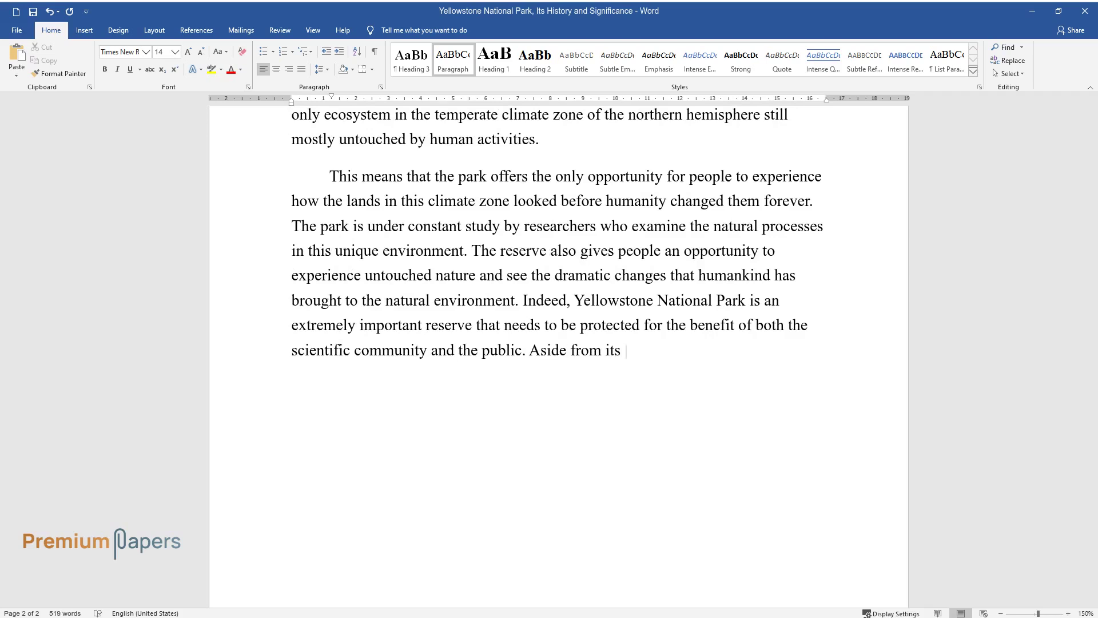
Step: Complete the paragraph by calling the park a great tourist destination for experiencing rare phenomena and seeing wild animals in their natural habitat
type("scientific and cultural significance, the pa")
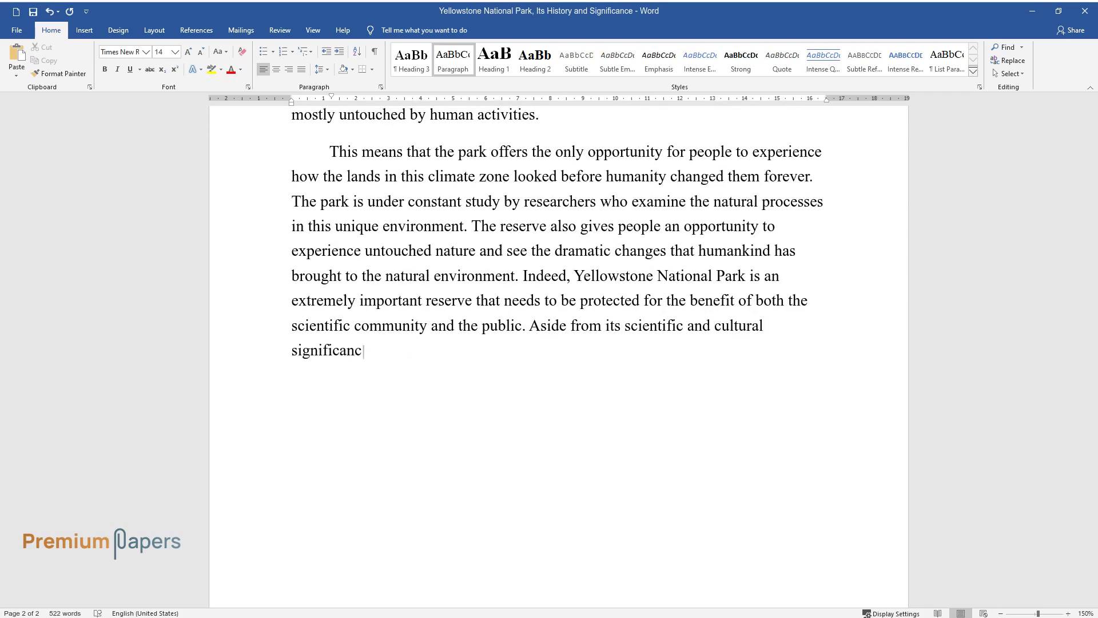
type("rk is a great tourist dest")
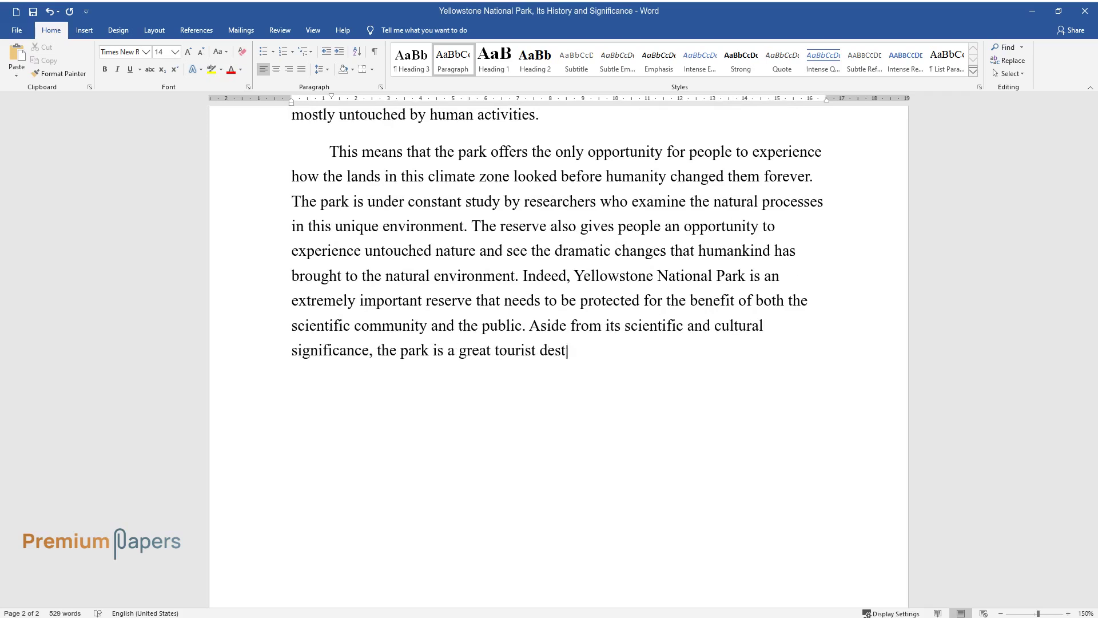
type("ination that offers everybody an op")
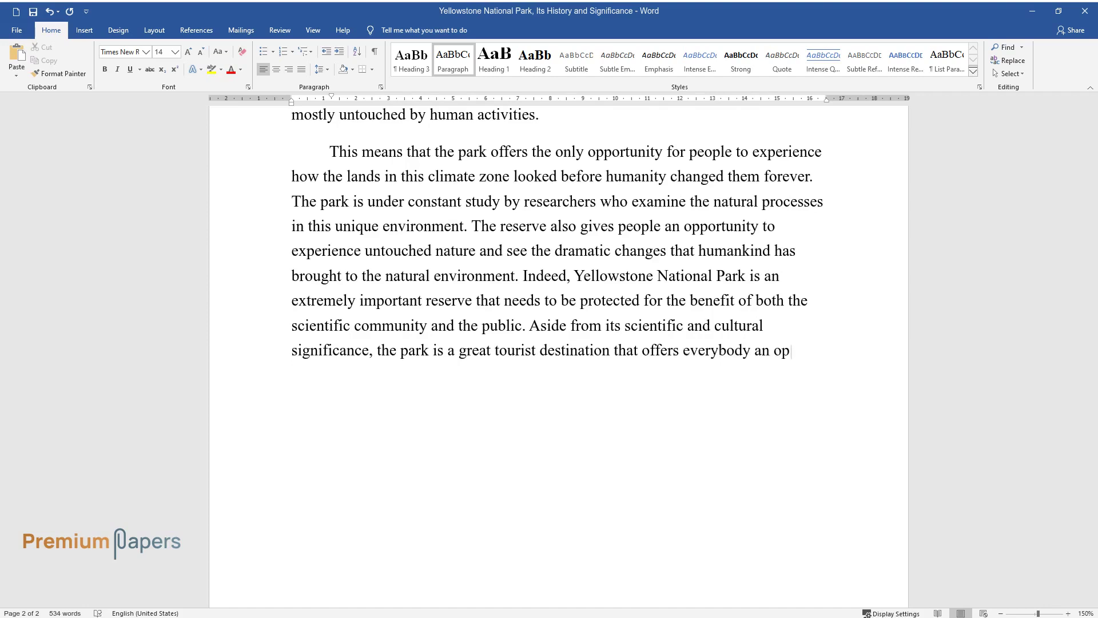
type("portunity to experience rare phenomena and se")
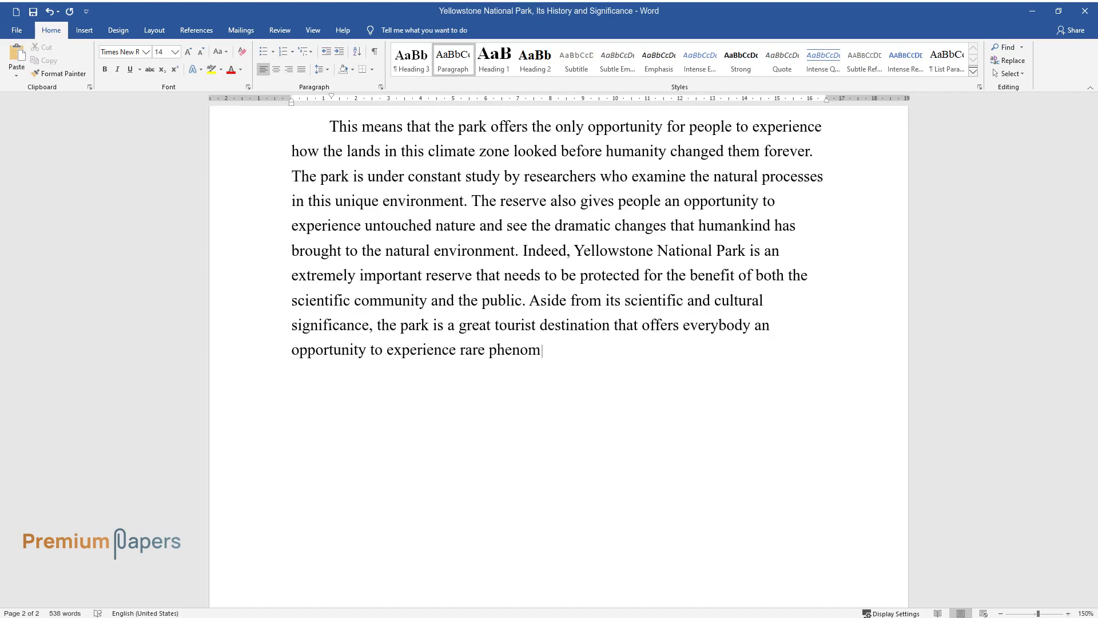
type("e wild animals in their natural habitat.")
Step: Add a "Conclusion" section heading in Heading 2 style below the finished paragraph
key("Return")
type("Conclusion")
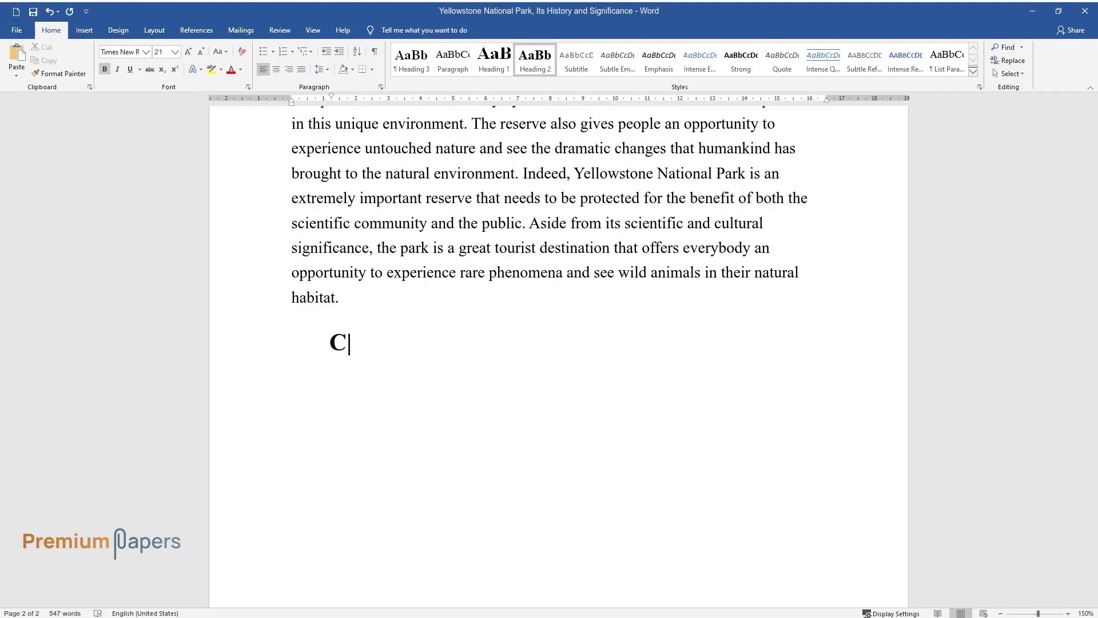
key("Return")
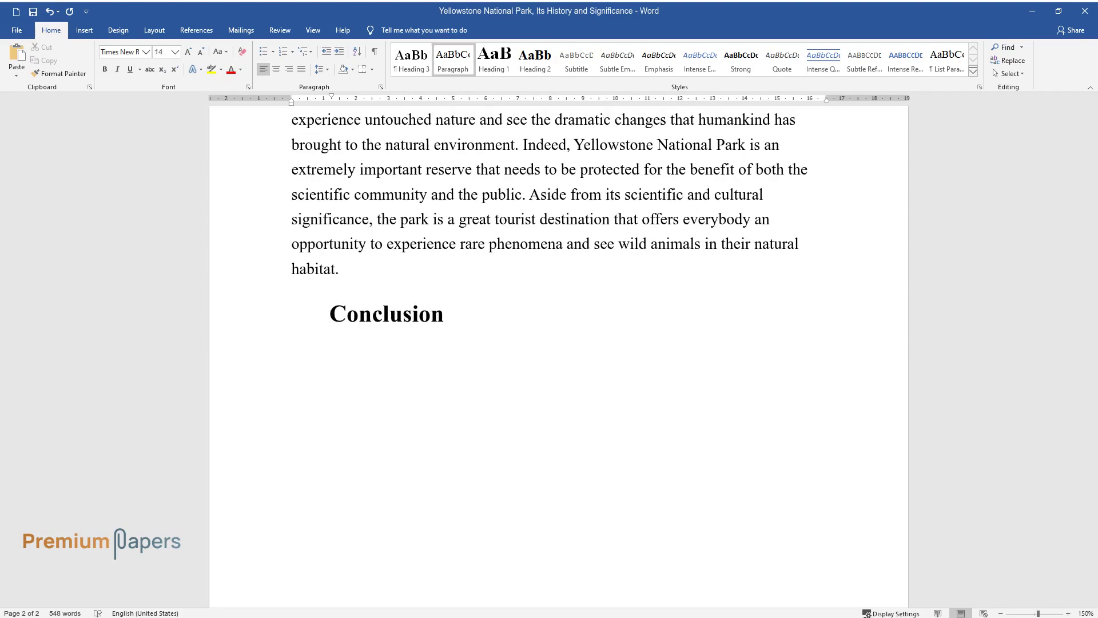
Step: Open the conclusion by stating that the park draws people worldwide and its scientific significance and cultural value demand care and protection
type("Yellowstone National Park is")
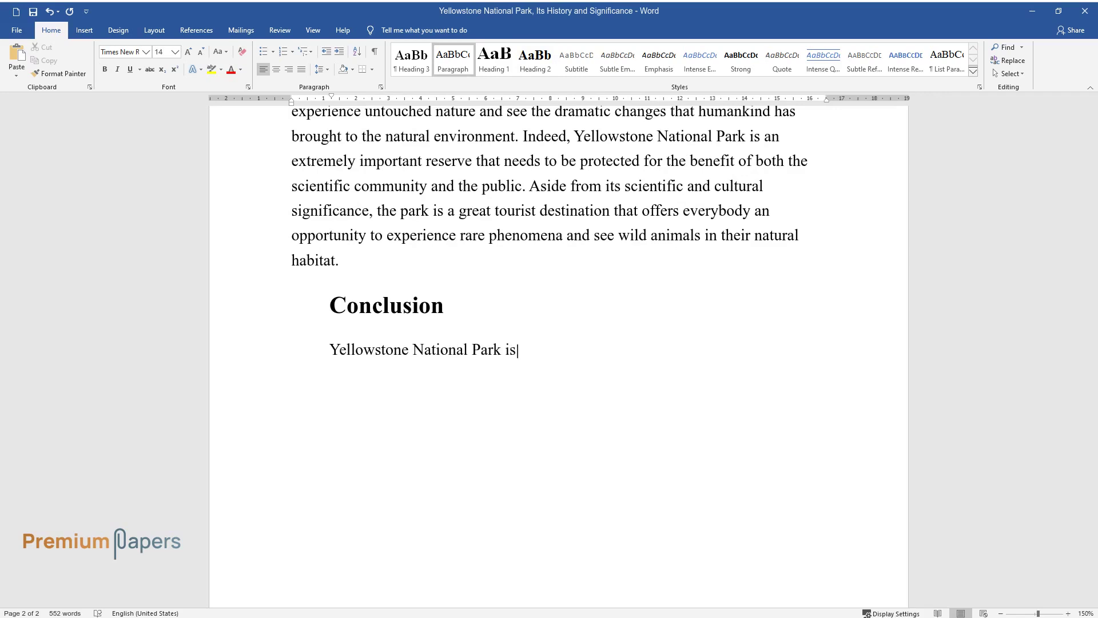
type(" a unique site that draws people fro")
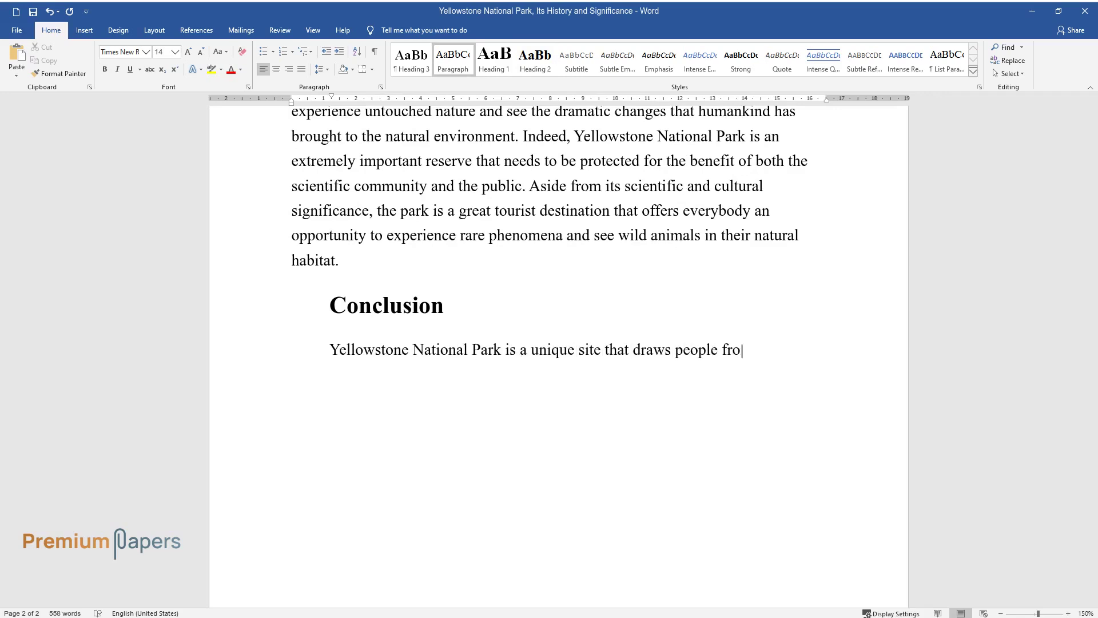
type("m all over the world. Its scientifi")
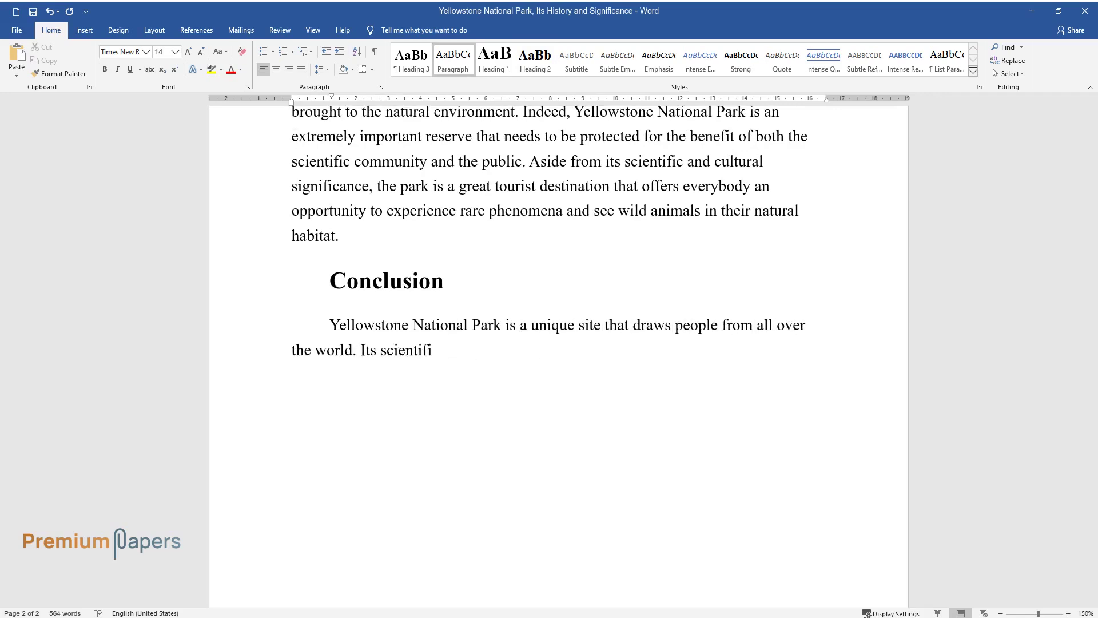
type("c significance and cultural value ma")
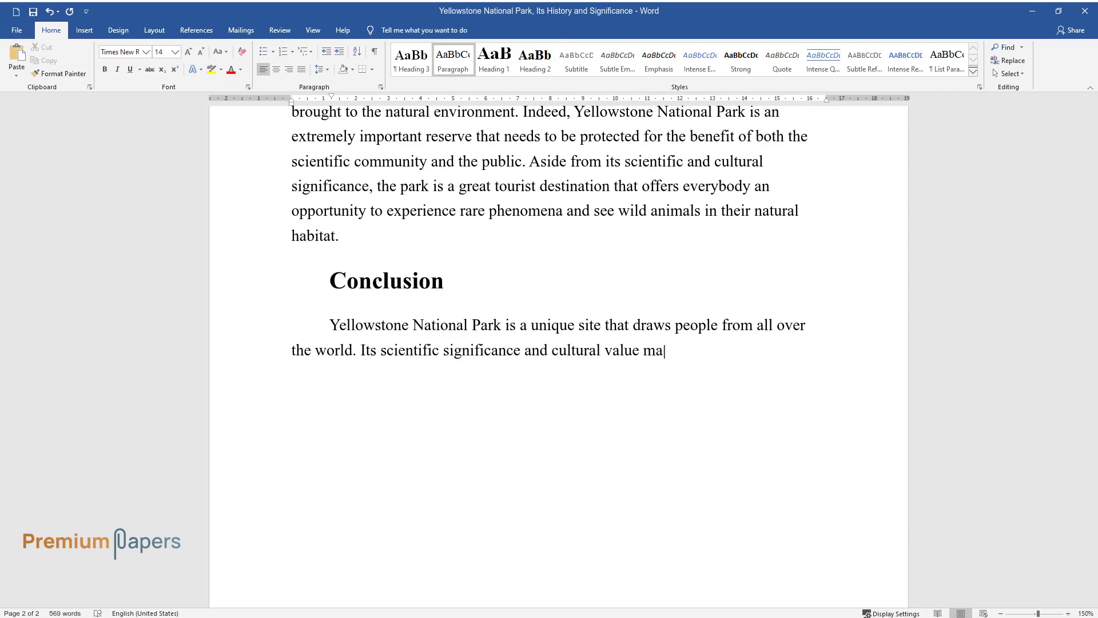
type("ke it a place in great need of care ")
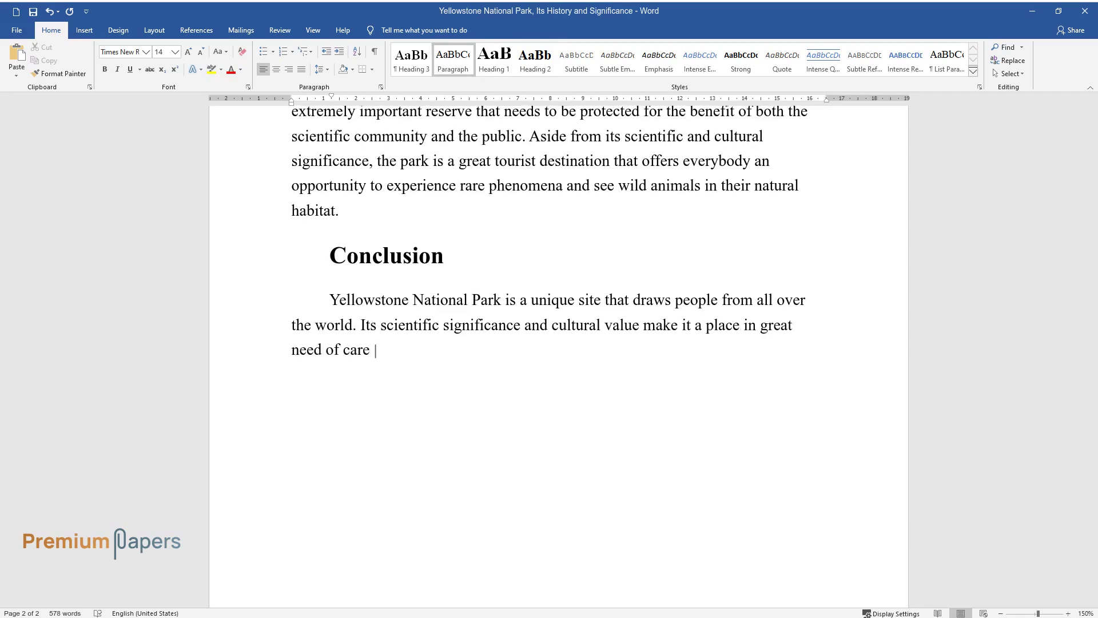
type("and protection. Luckily, the legisla")
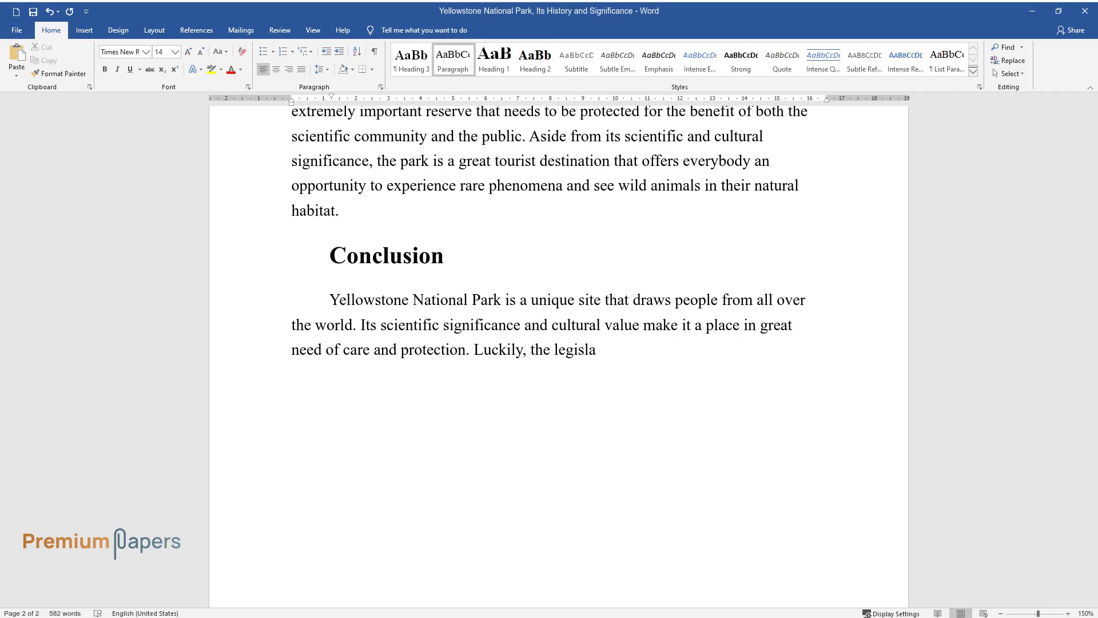
Step: Add that the legislative foundation for its protection was created over a century ago, and the federal government keeps a close eye on it
type("tive foundation for its protection ")
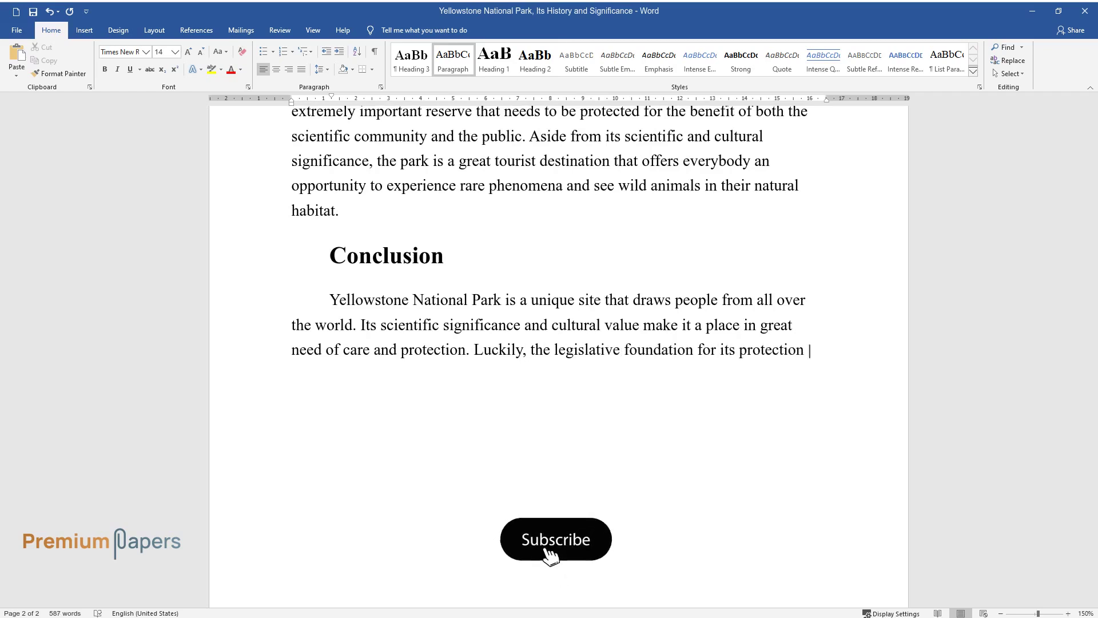
type("was created more than a century ago,")
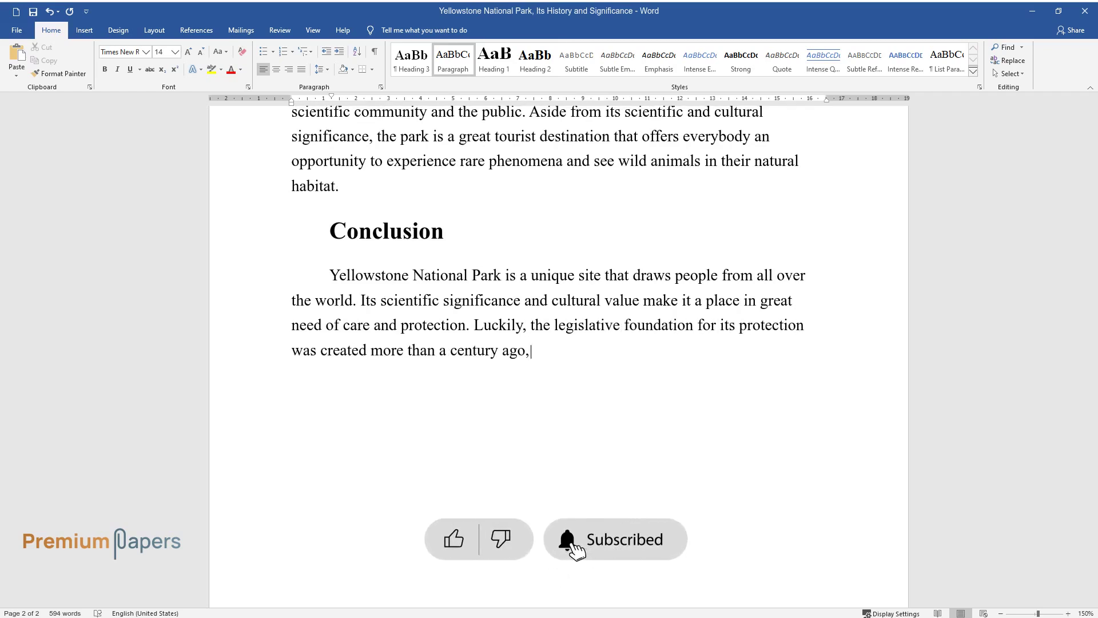
type(" and the federal government keeps a")
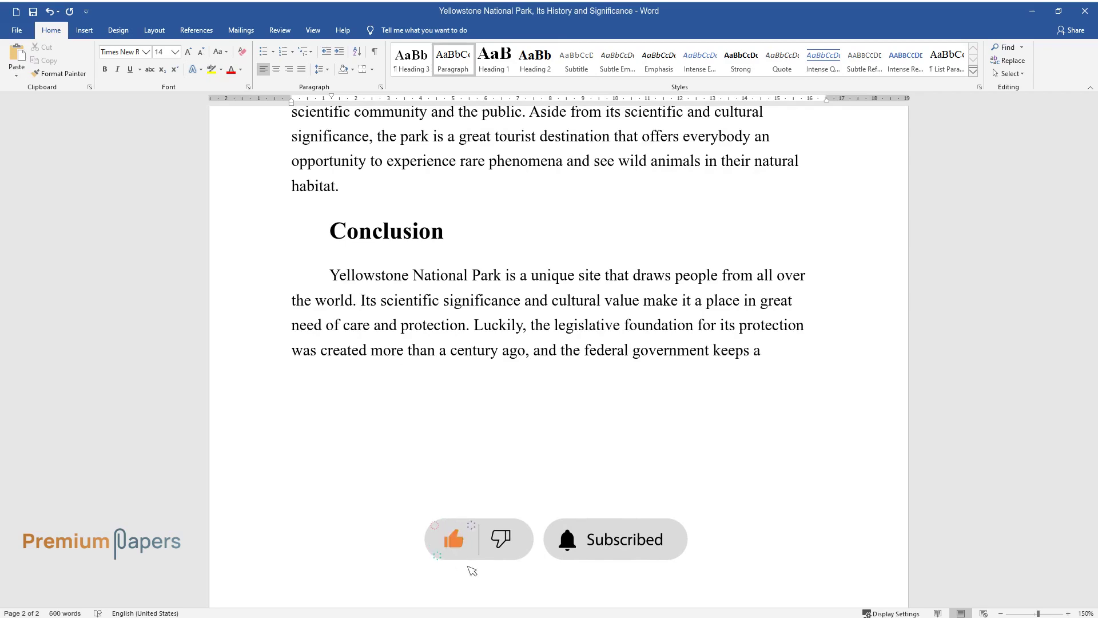
type(" close eye on this stretch of almost pristine")
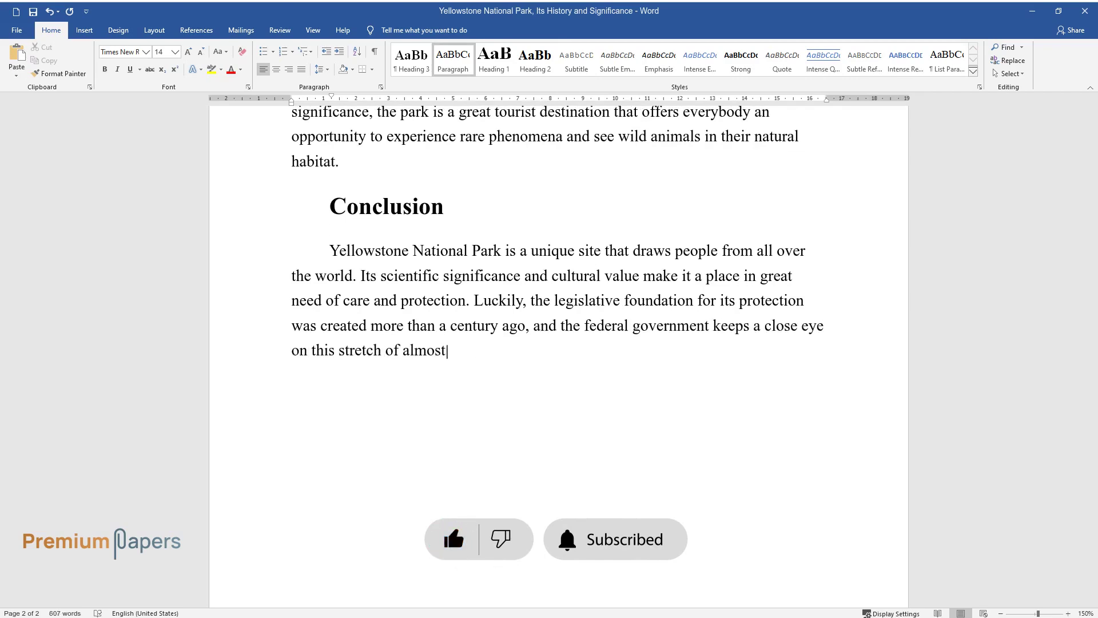